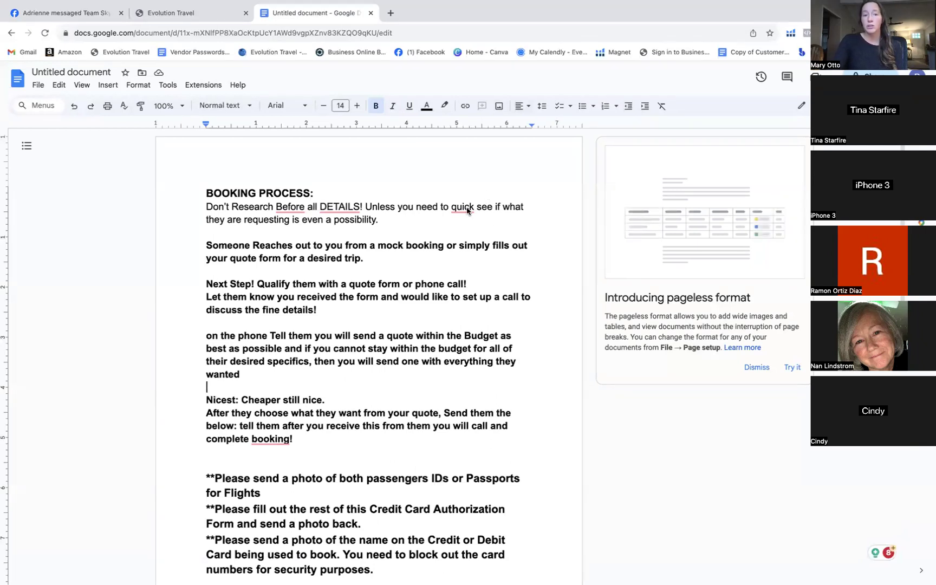
Open a new browser tab and switch to the Facebook profile
mouse_move(464, 209)
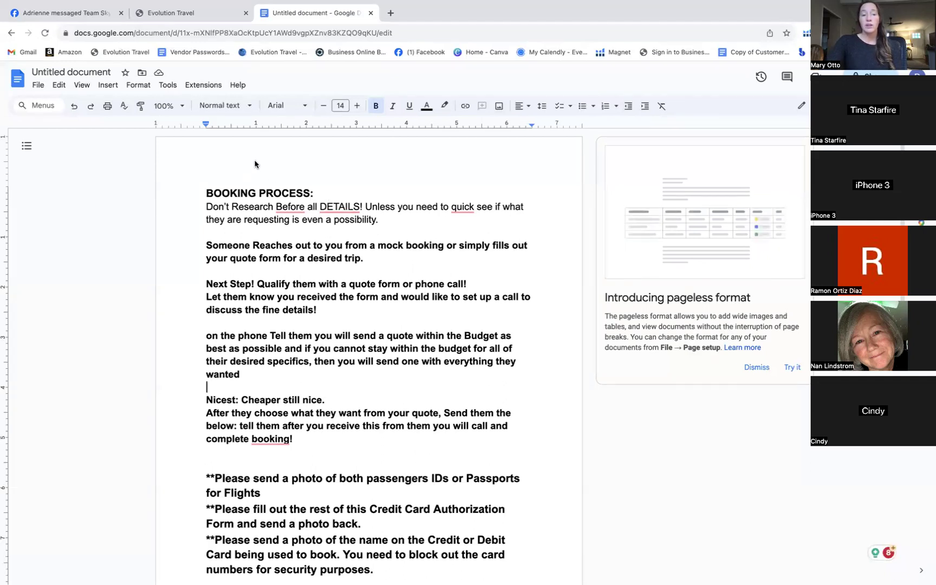
mouse_move(339, 208)
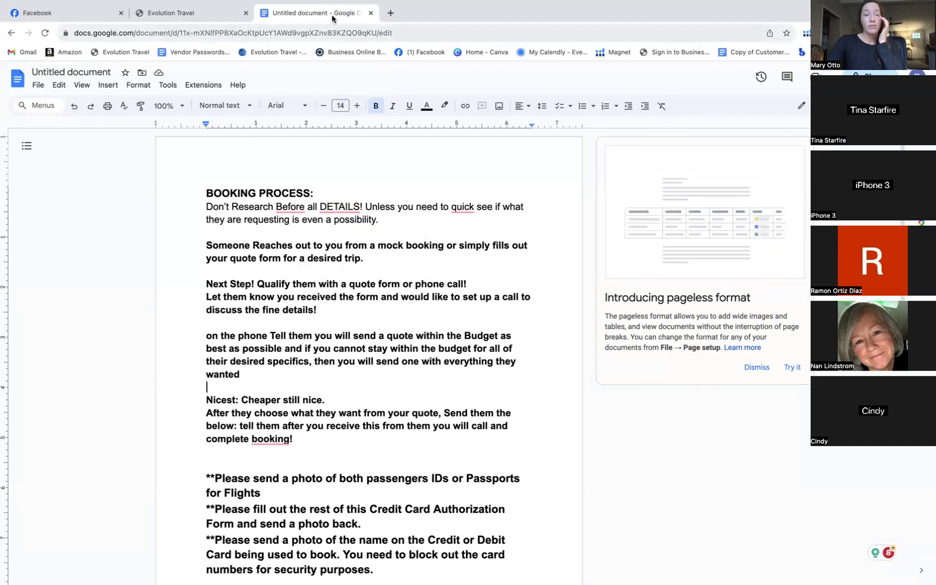
mouse_move(383, 3)
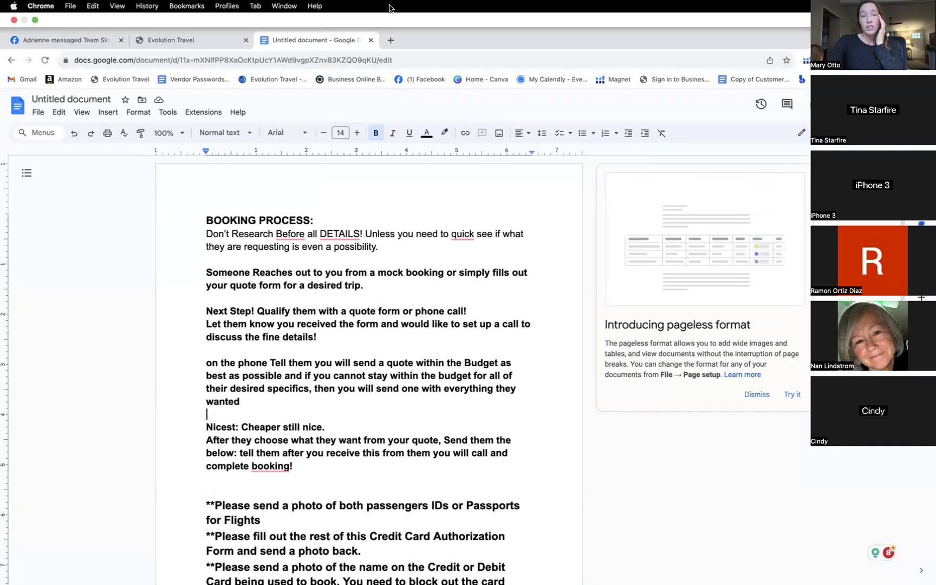
left_click(390, 40)
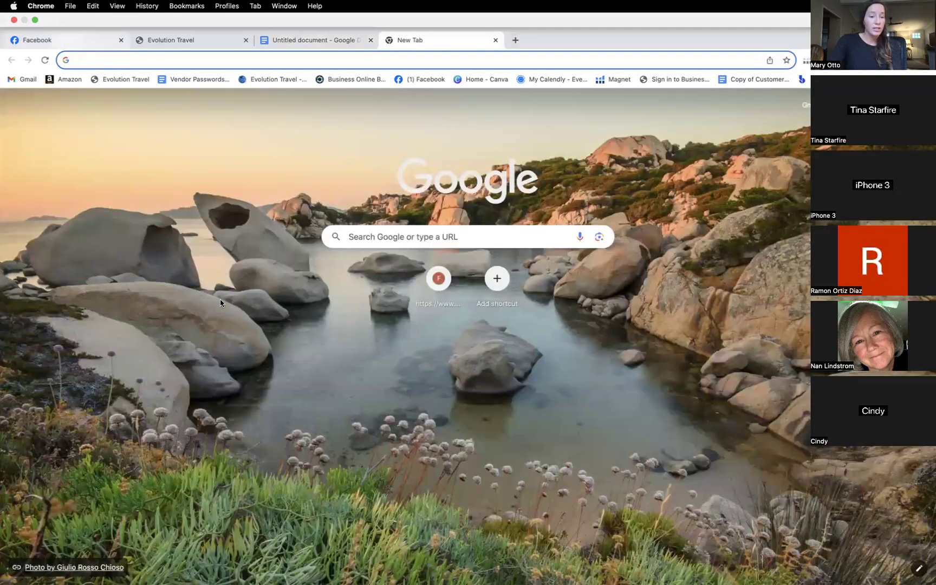
key("super+1")
Follow the profile's Linktree link to the Go See this World Quote Request Form
scroll(286, 393, "down", 5)
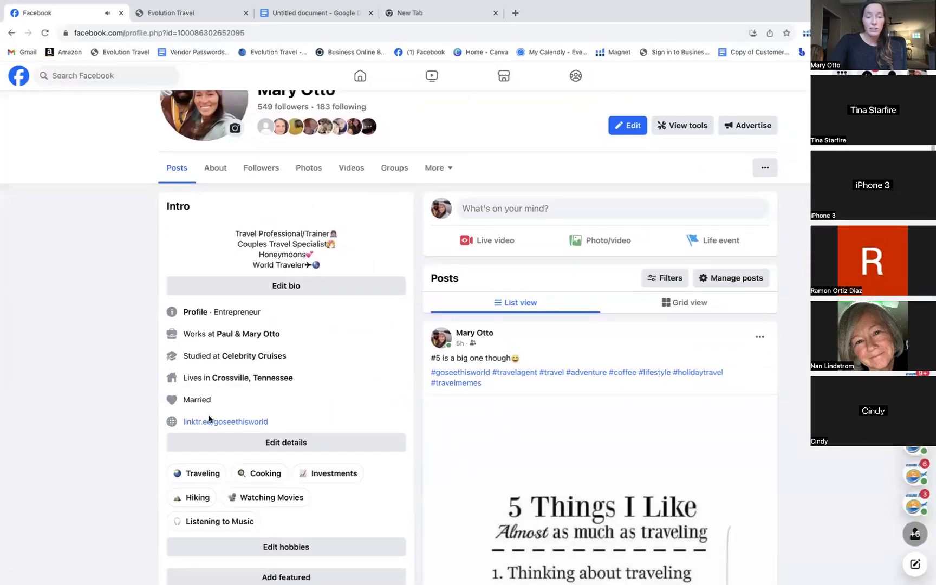
scroll(385, 198, "up", 3)
scroll(385, 199, "down", 3)
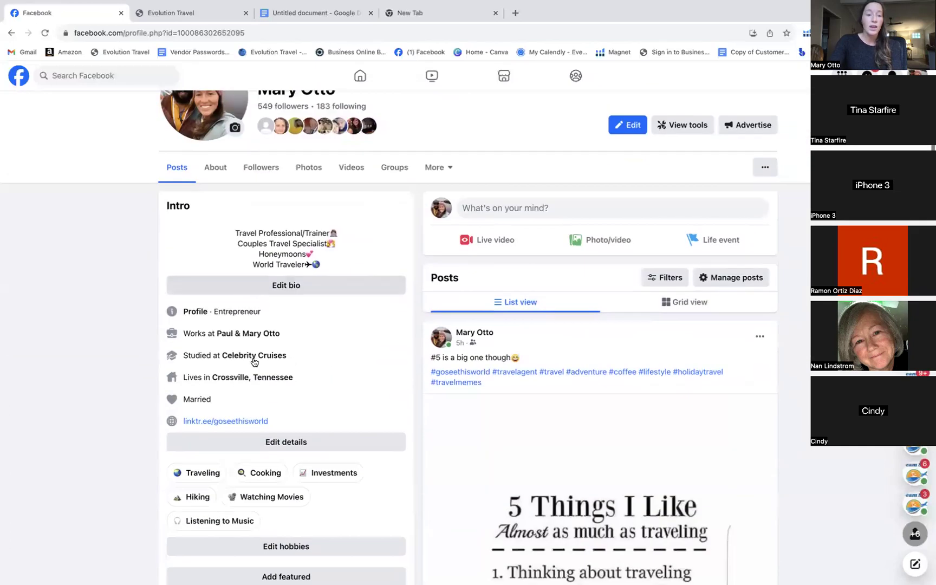
left_click(239, 427)
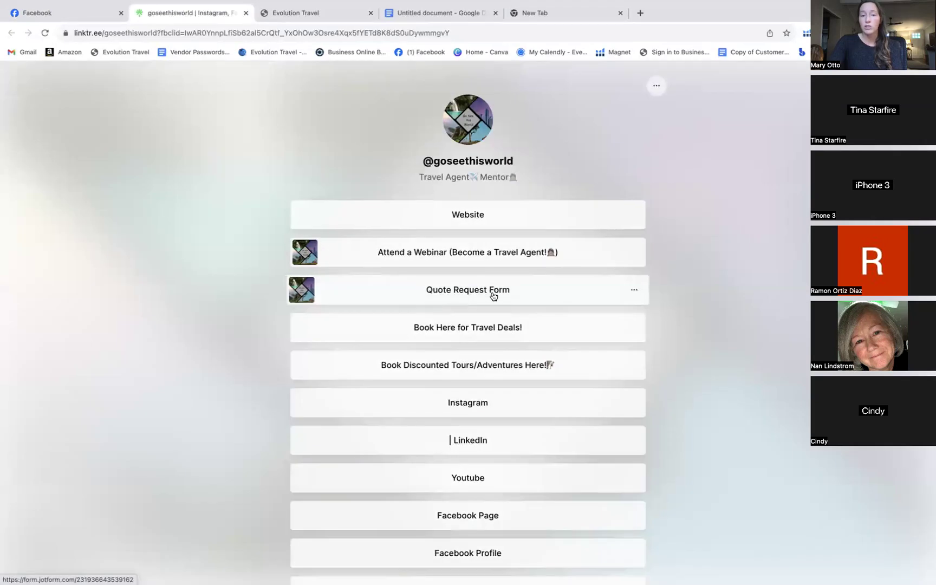
left_click(495, 296)
scroll(459, 453, "down", 7)
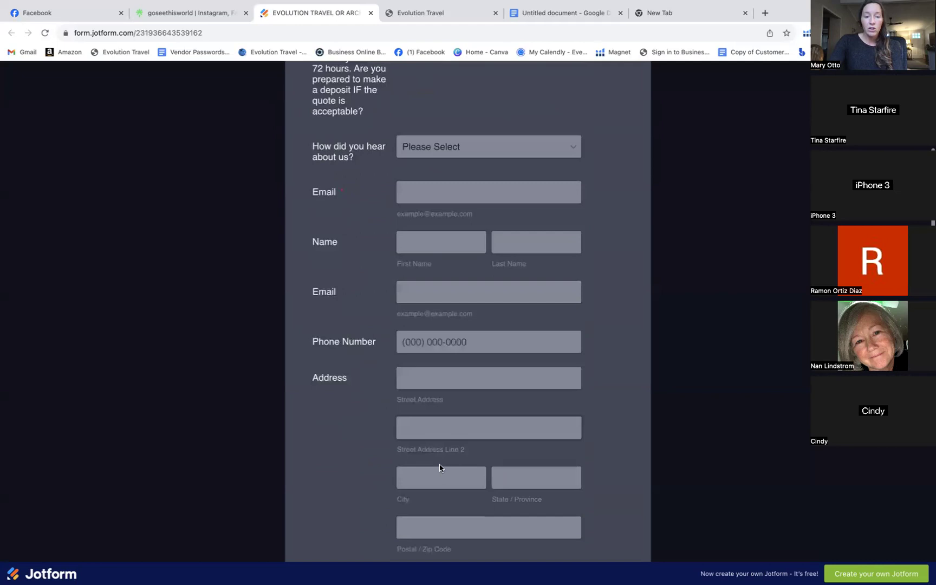
Answer YES to the deposit question and choose SOCIAL MEDIA as the referral source
scroll(439, 467, "down", 3)
scroll(440, 470, "up", 7)
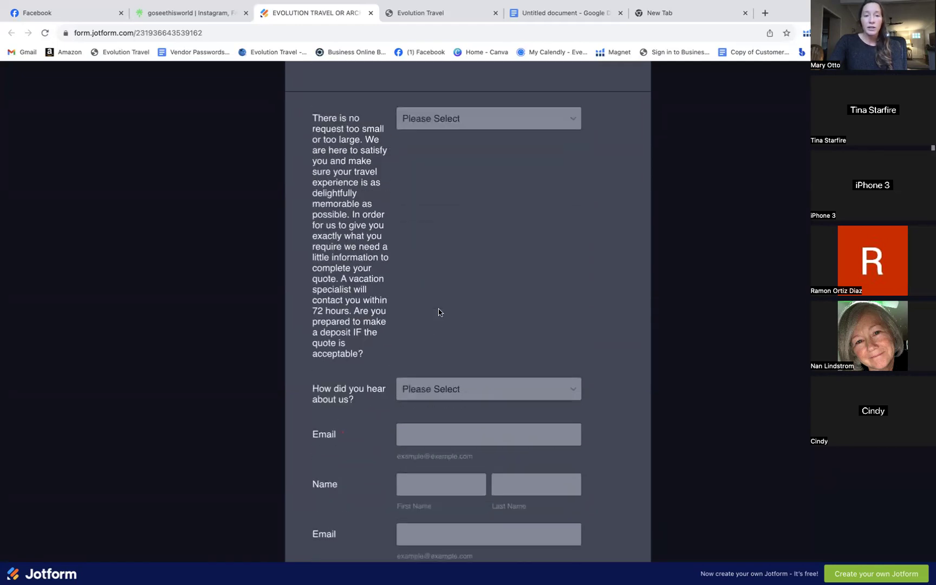
scroll(438, 312, "up", 3)
left_click(452, 203)
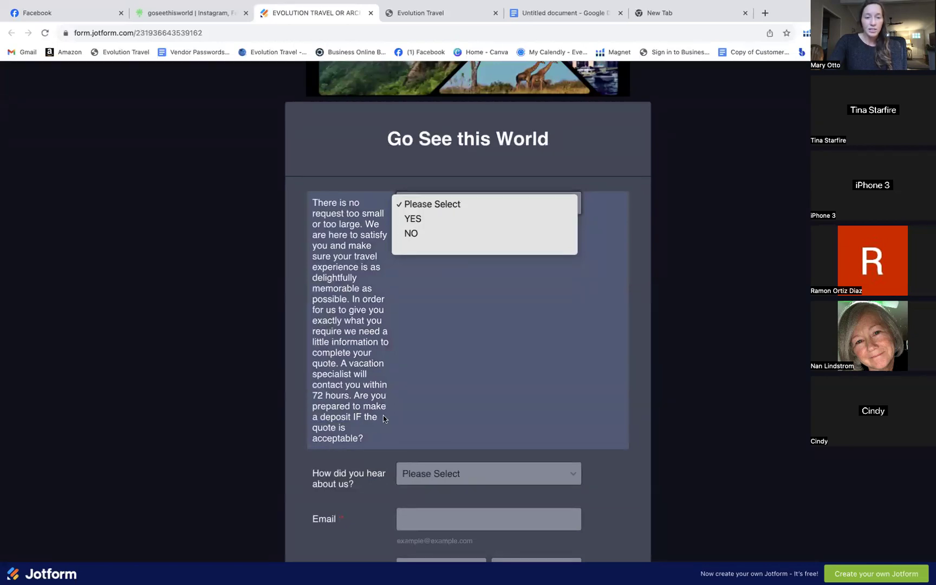
left_click(419, 219)
scroll(433, 298, "down", 3)
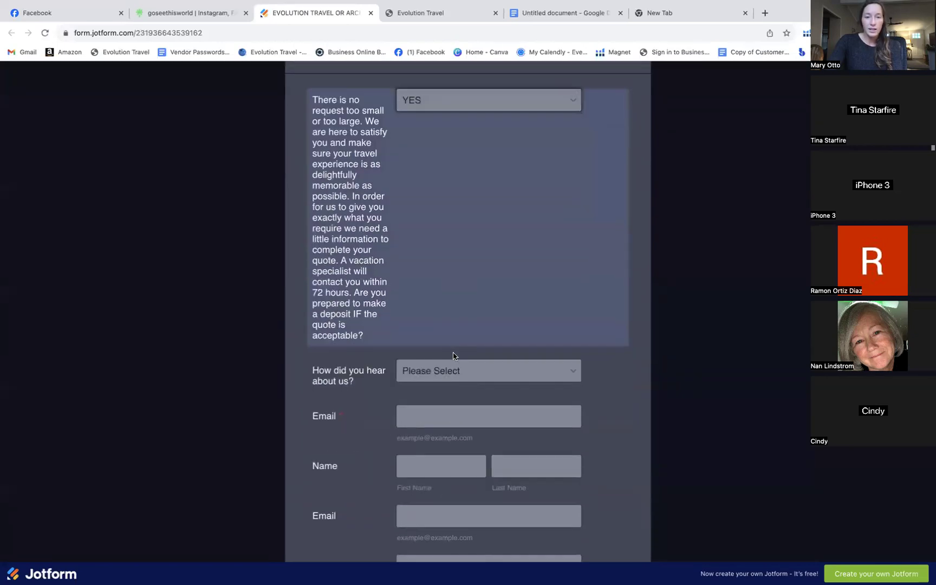
left_click(453, 364)
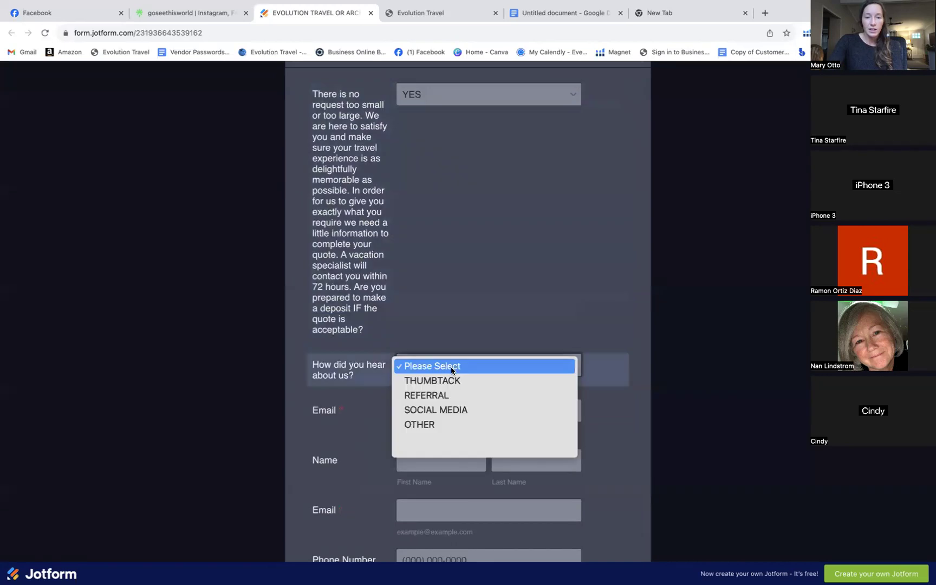
left_click(457, 410)
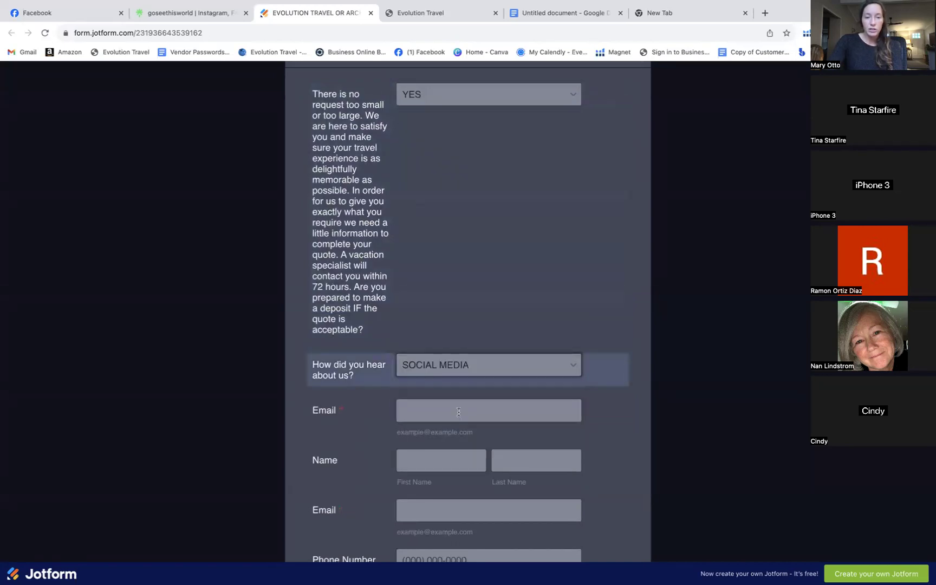
Autofill the saved email address and enter the contact's first and last name
scroll(458, 411, "down", 2)
left_click(428, 292)
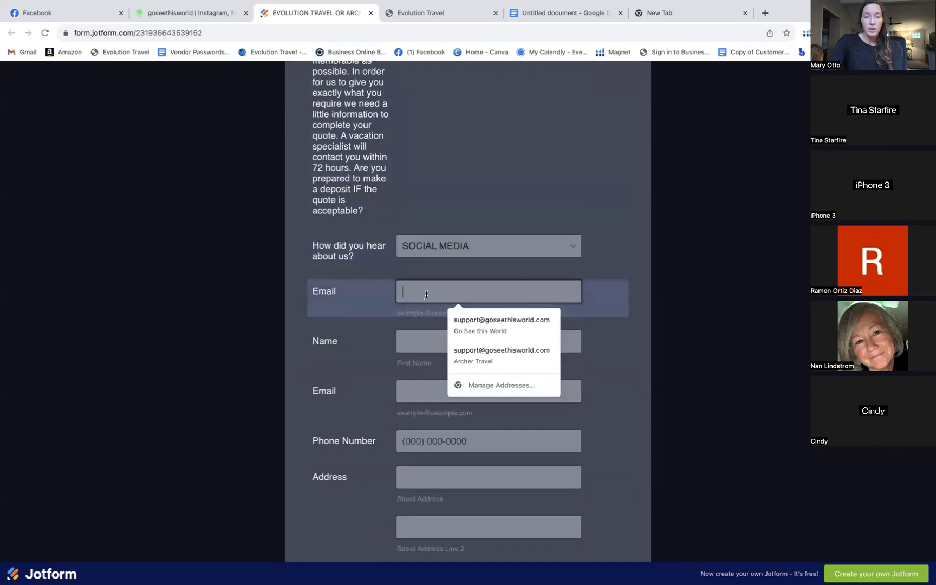
left_click(470, 323)
scroll(455, 356, "down", 1)
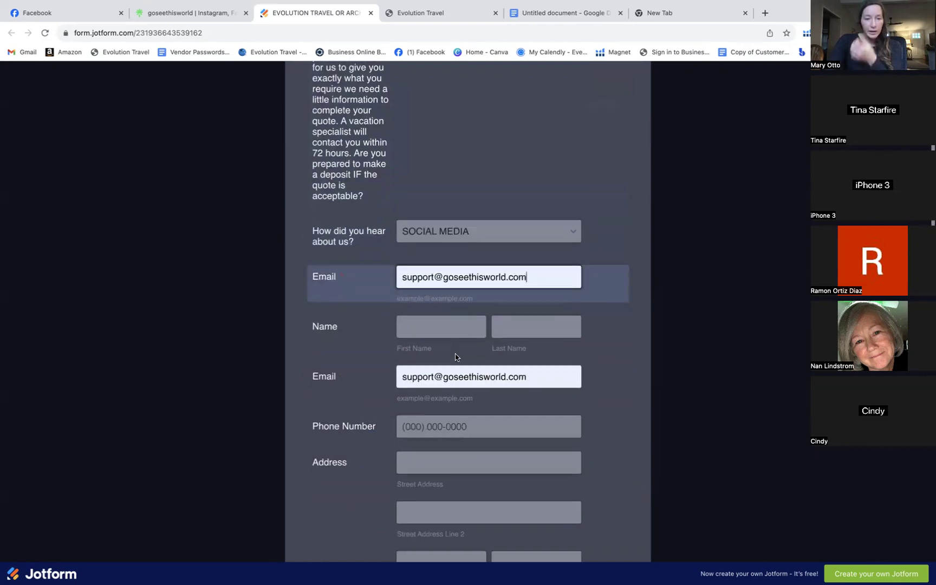
left_click(434, 326)
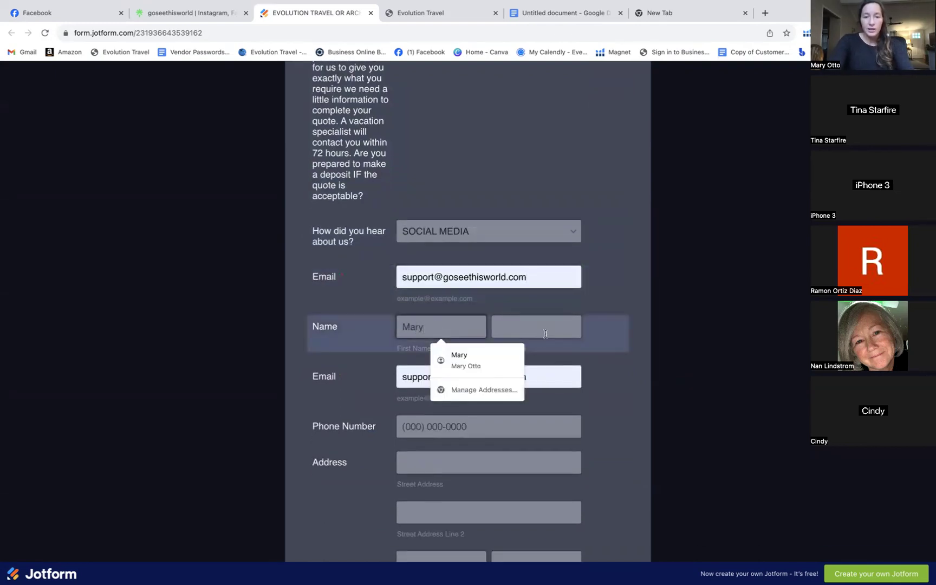
left_click(544, 333)
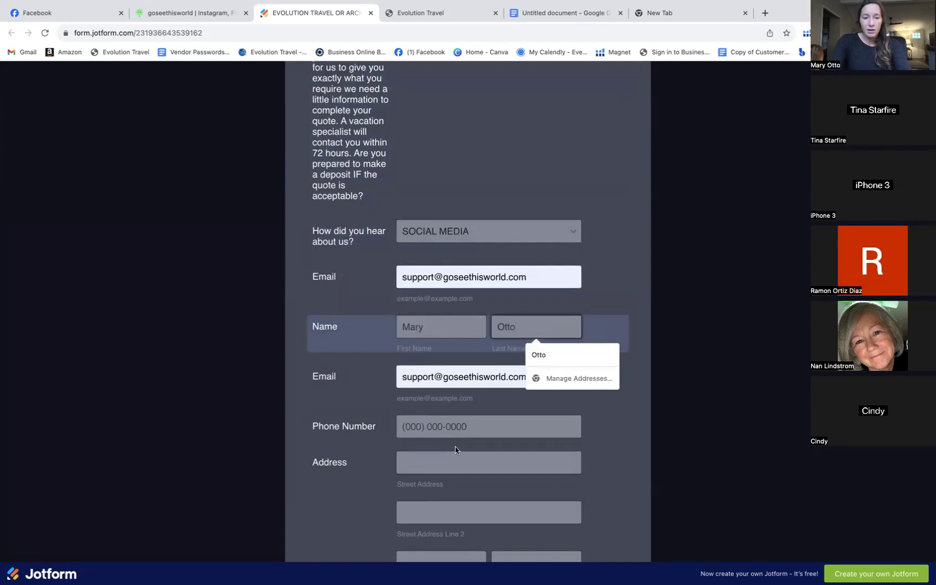
Fill the phone number and full street address from Chrome's saved details
left_click(453, 430)
left_click(474, 454)
scroll(468, 444, "down", 2)
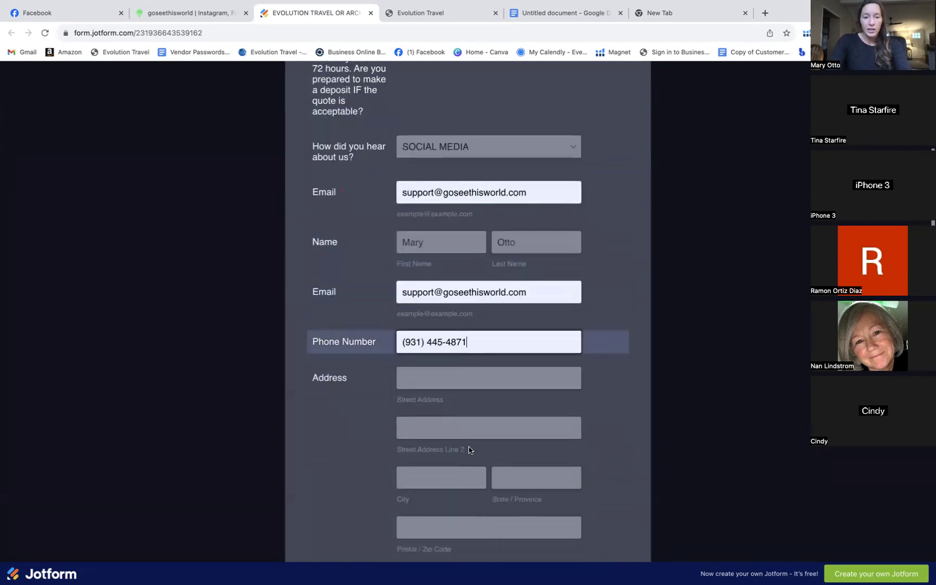
left_click(463, 373)
left_click(481, 405)
scroll(466, 379, "down", 6)
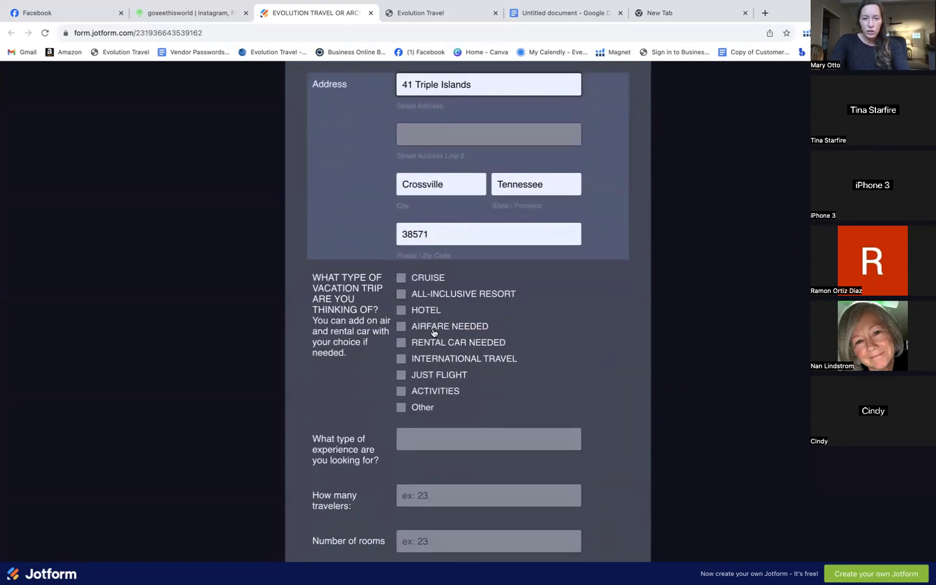
Tick HOTEL and AIRFARE NEEDED as trip types and start the experience type question
left_click(400, 312)
left_click(401, 326)
scroll(524, 424, "down", 3)
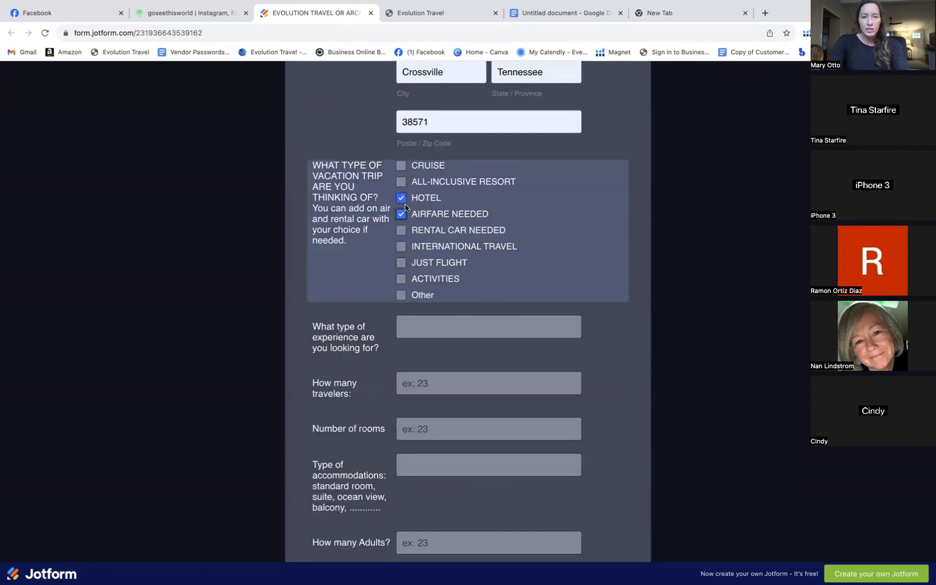
left_click(451, 325)
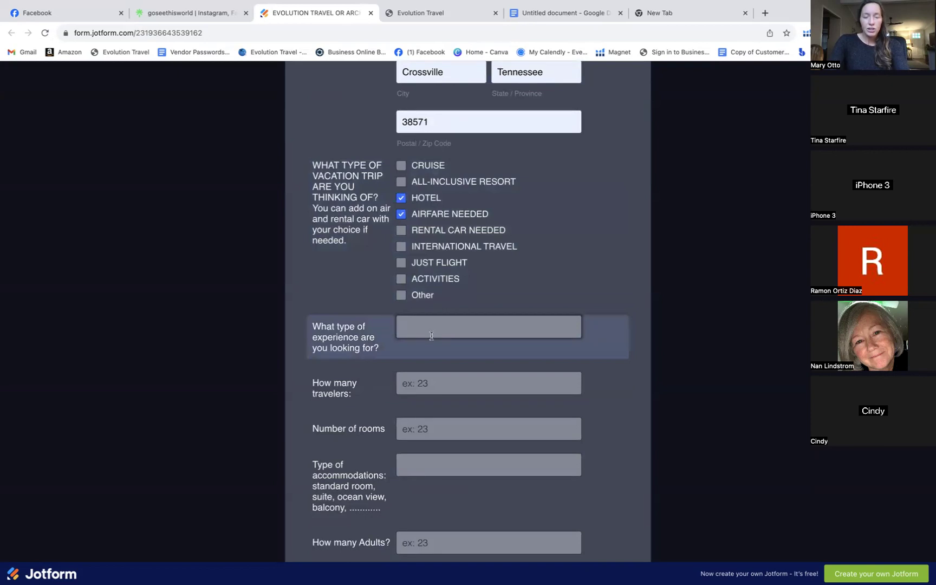
scroll(432, 335, "down", 1)
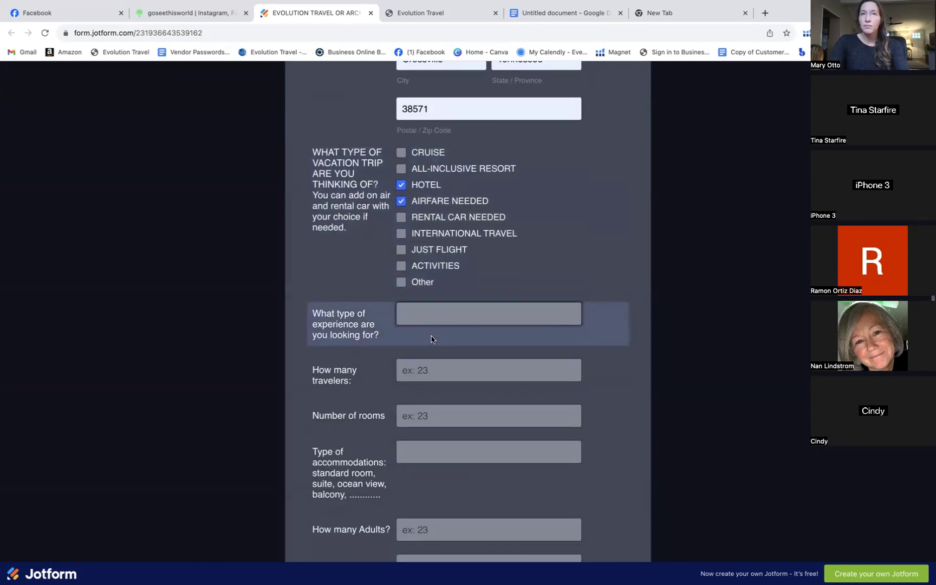
scroll(431, 339, "down", 5)
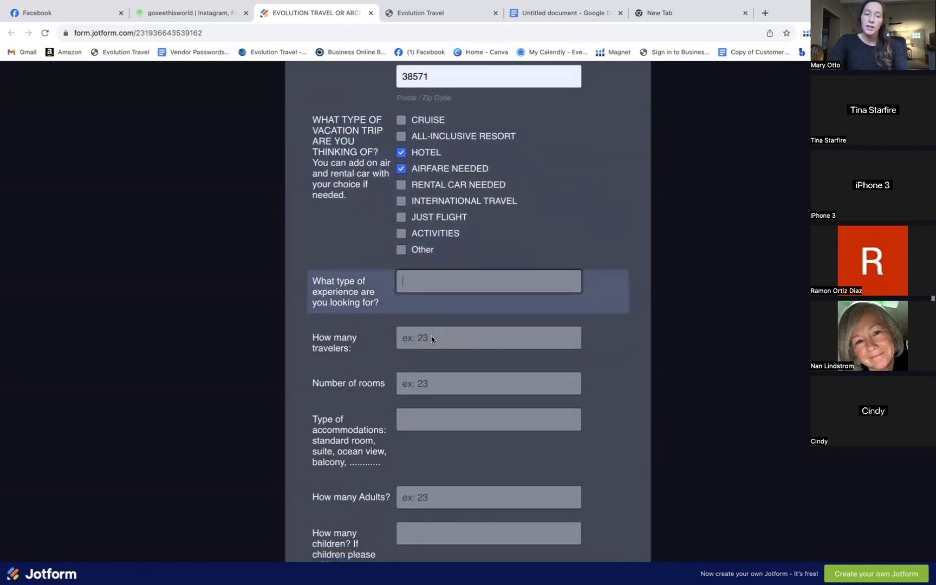
Enter 1 room and 'Ocean View' and 'balcony' as accommodation preferences
left_click(429, 260)
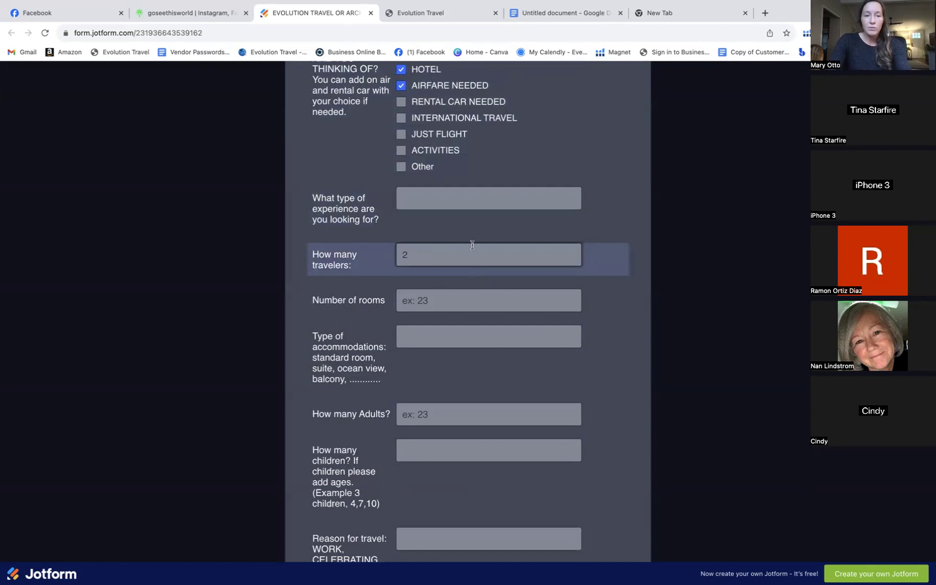
left_click(456, 302)
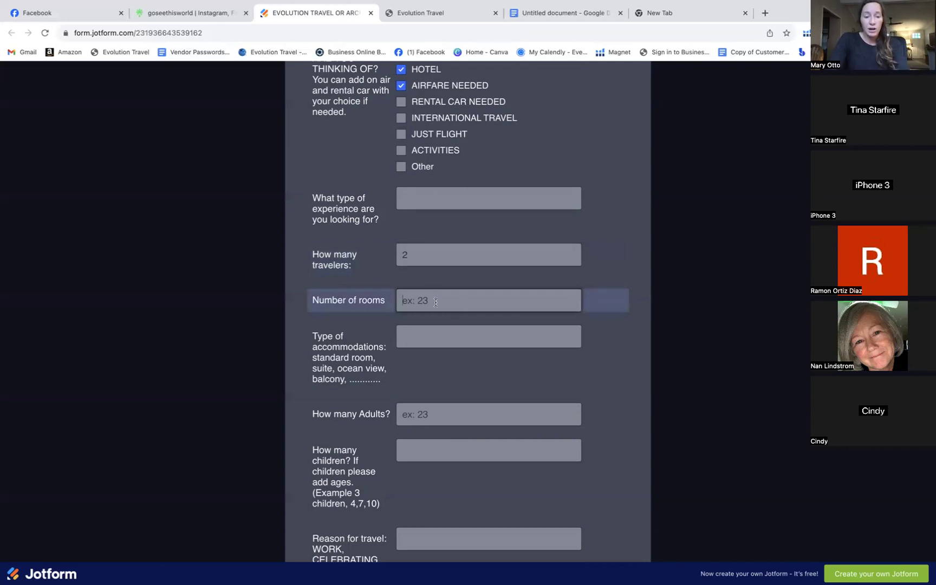
type("1")
scroll(457, 341, "down", 2)
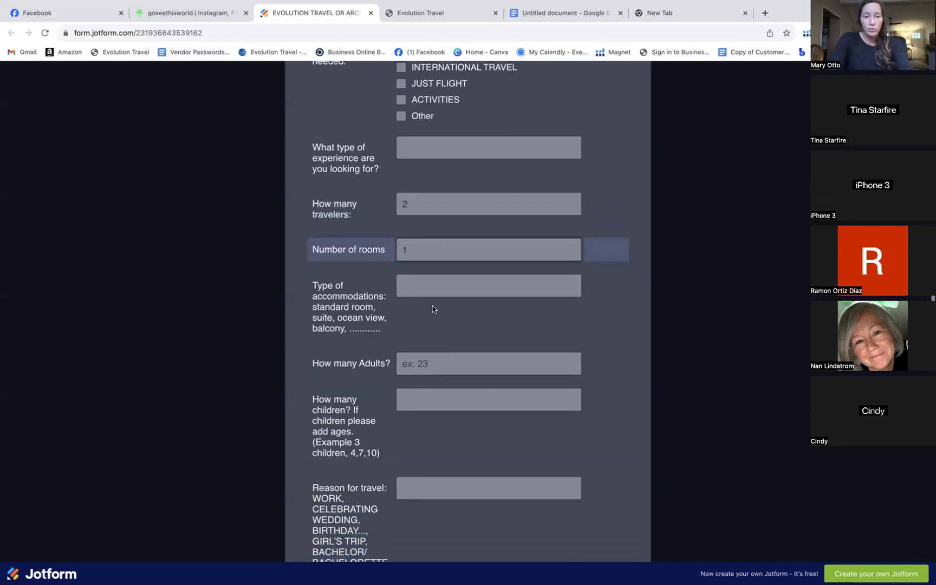
left_click(419, 284)
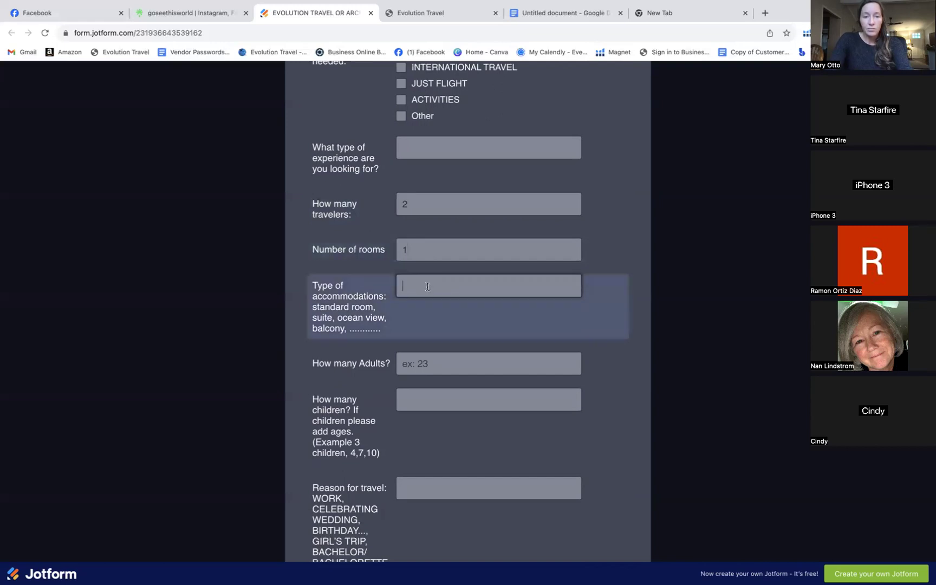
type("Ocean View")
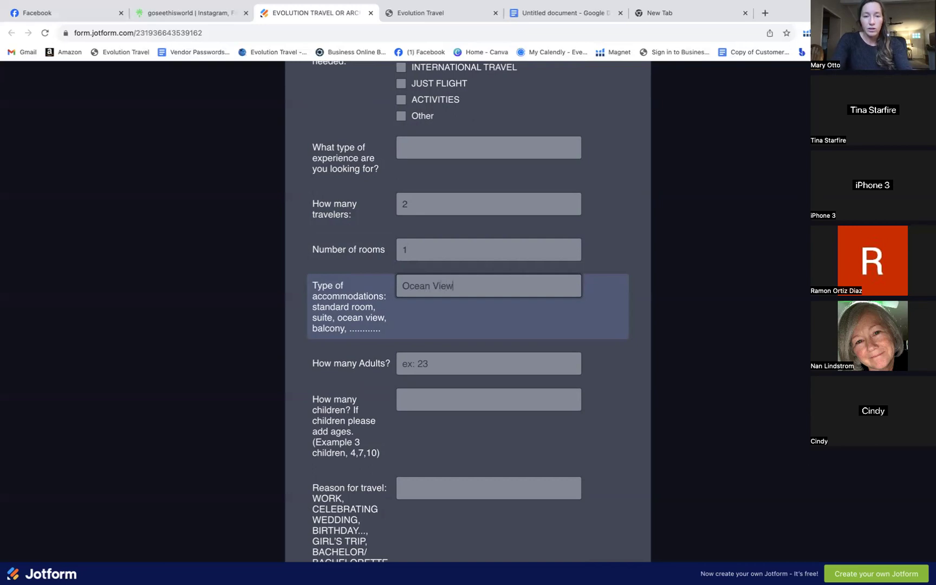
scroll(435, 269, "down", 1)
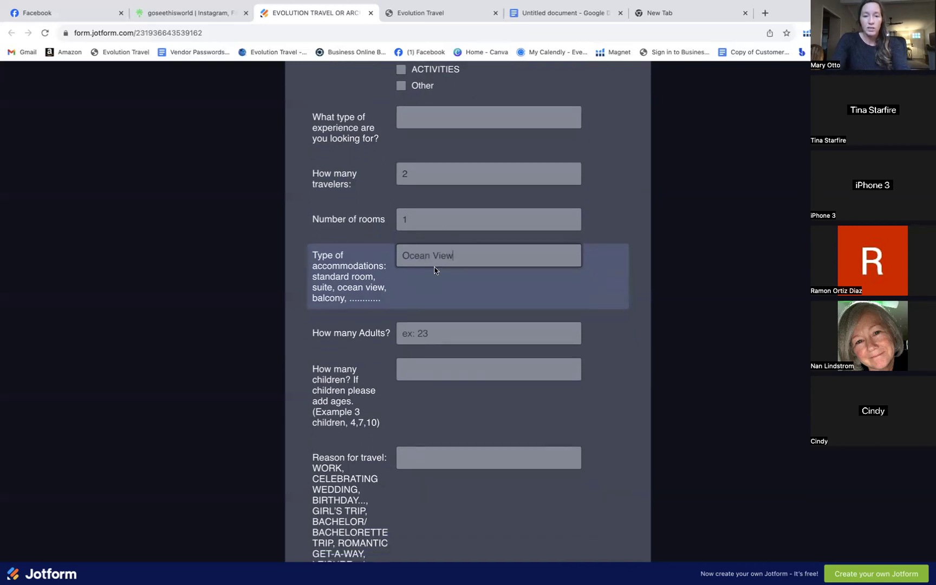
scroll(435, 269, "down", 2)
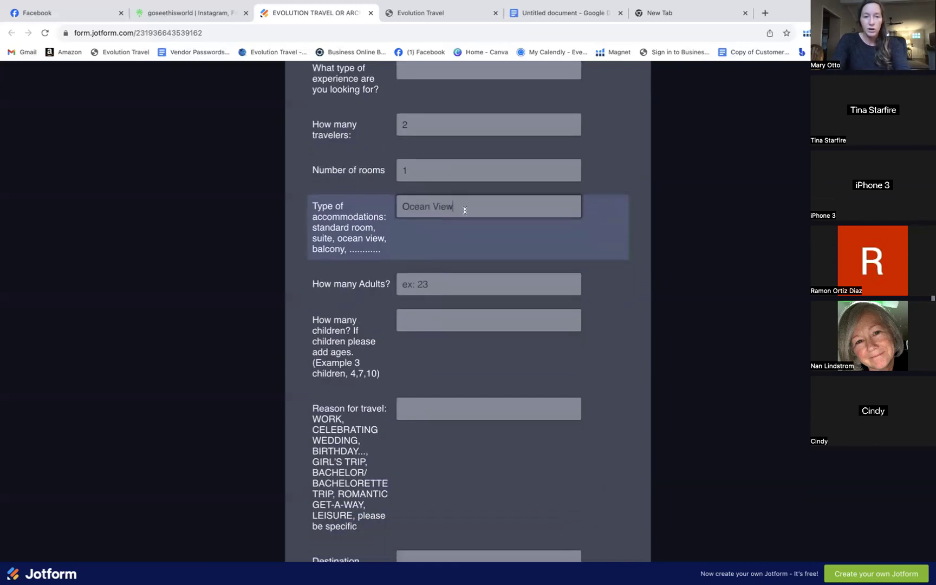
type("balcony")
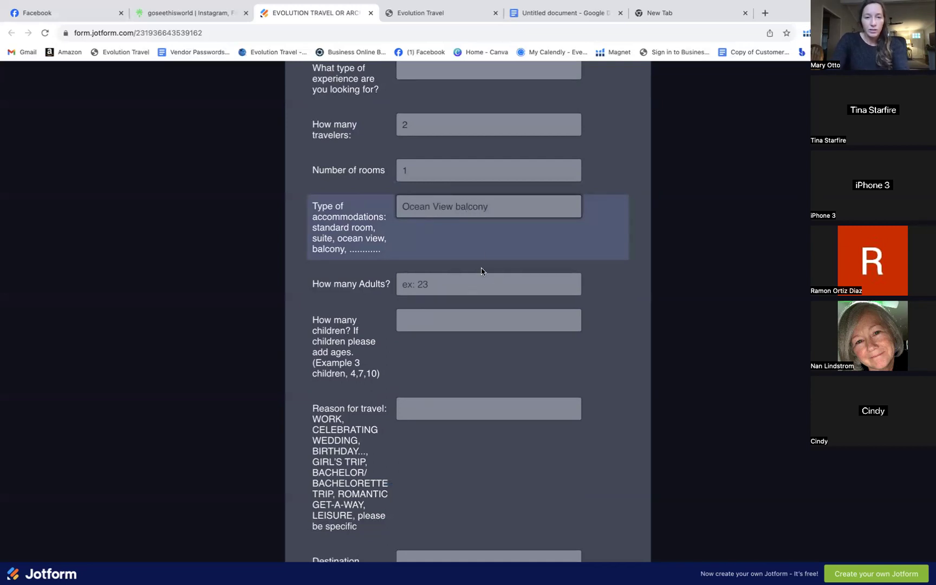
scroll(481, 271, "down", 1)
Enter 2 adults and 0 children as the travellers
left_click(470, 265)
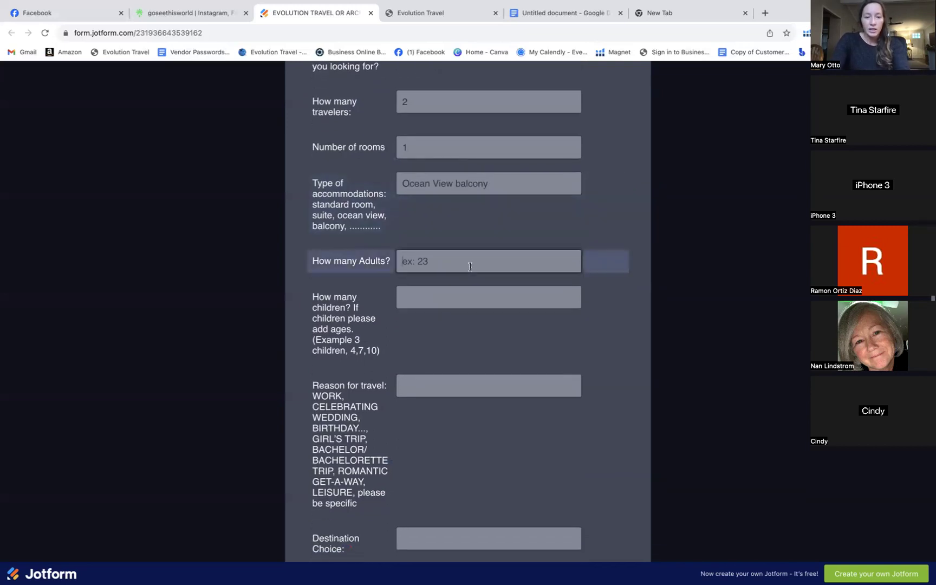
type("2")
scroll(484, 290, "down", 2)
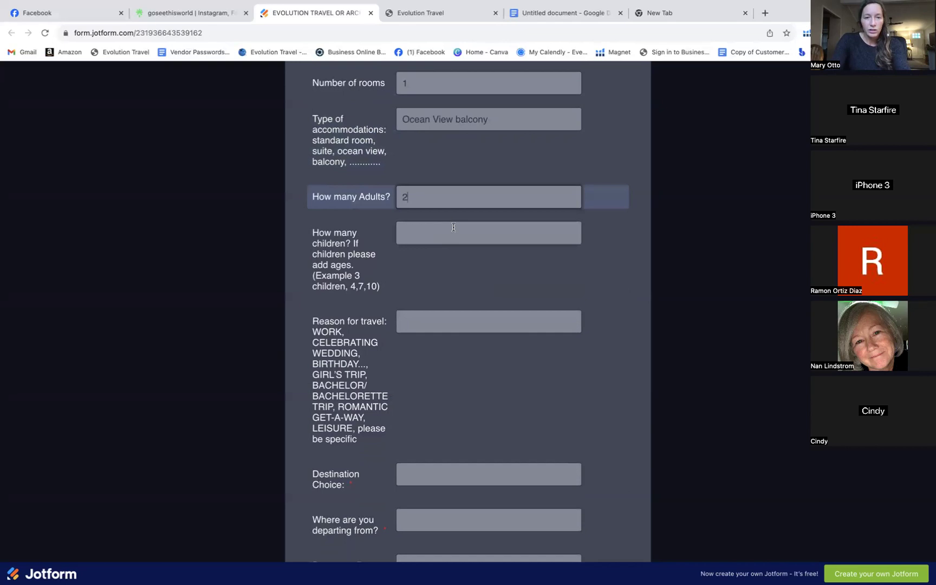
scroll(454, 295, "down", 2)
left_click(429, 163)
type("0")
Answer Honeymoon as the reason, Cancun as destination and Nashville as departure city
left_click(415, 253)
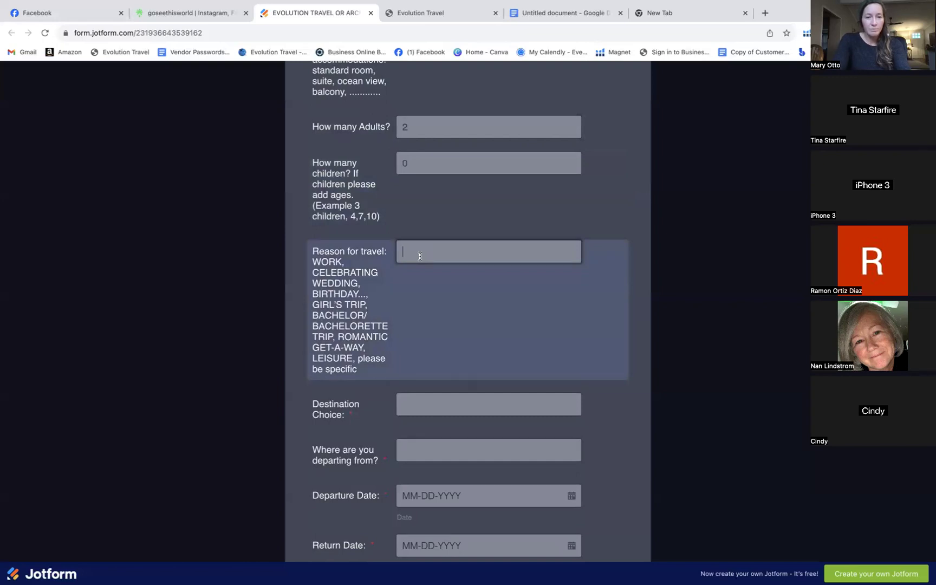
type("Honeymoon")
scroll(463, 372, "down", 3)
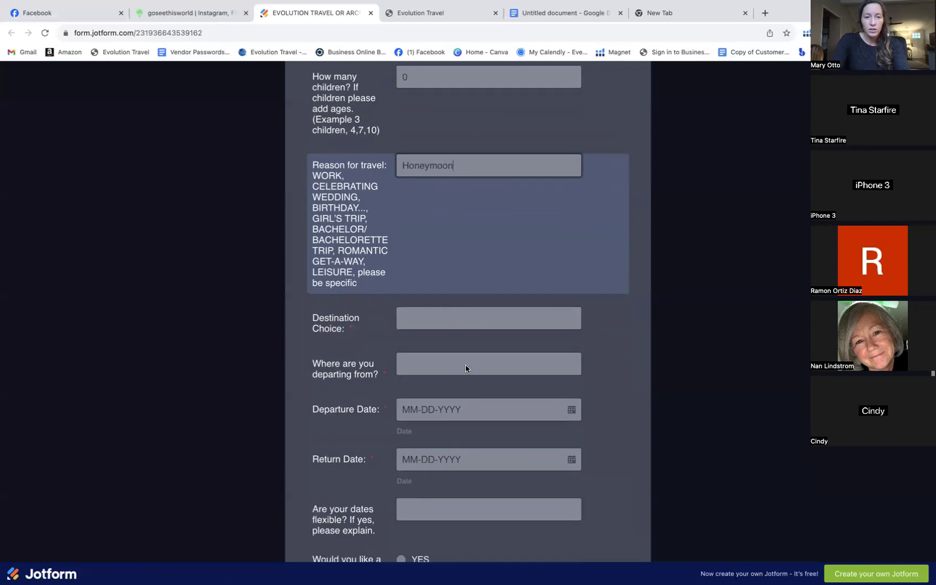
left_click(429, 318)
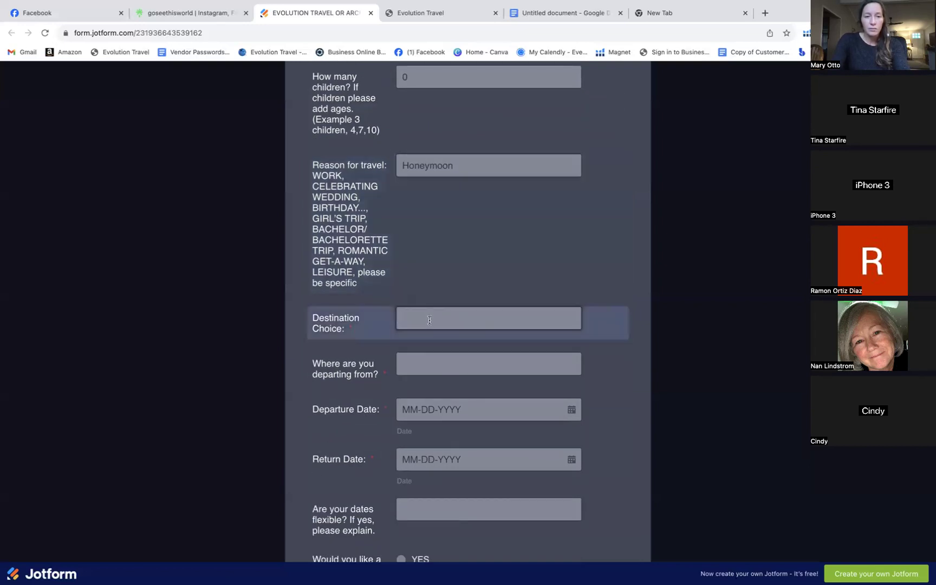
type("Cancun")
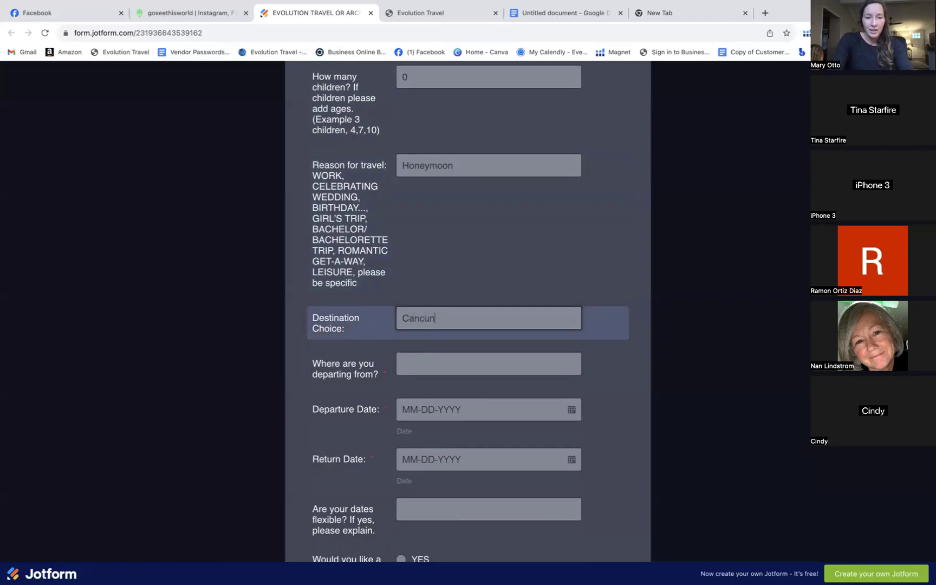
left_click(434, 359)
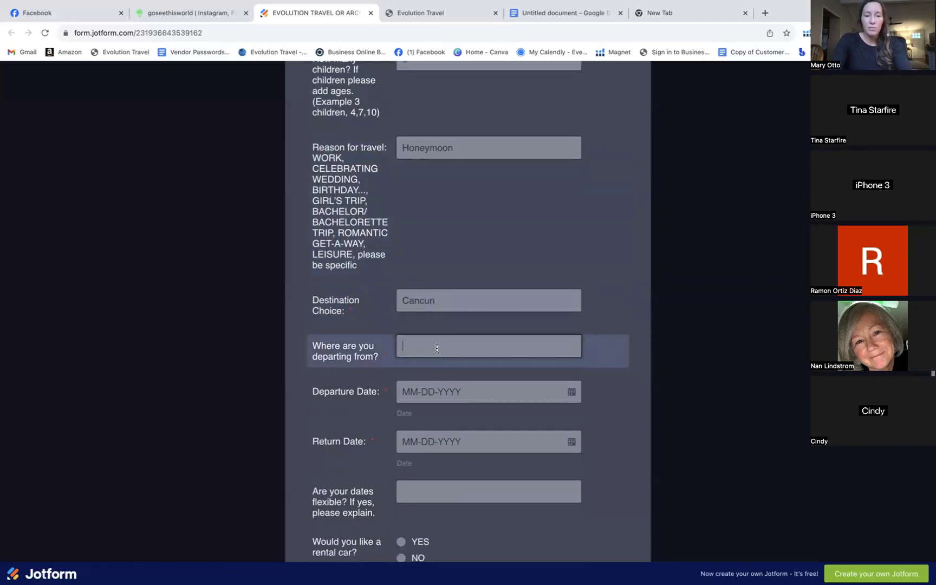
type("Nashville")
scroll(451, 397, "down", 2)
Move into the departure date field and scroll through the rest of the form
left_click(447, 351)
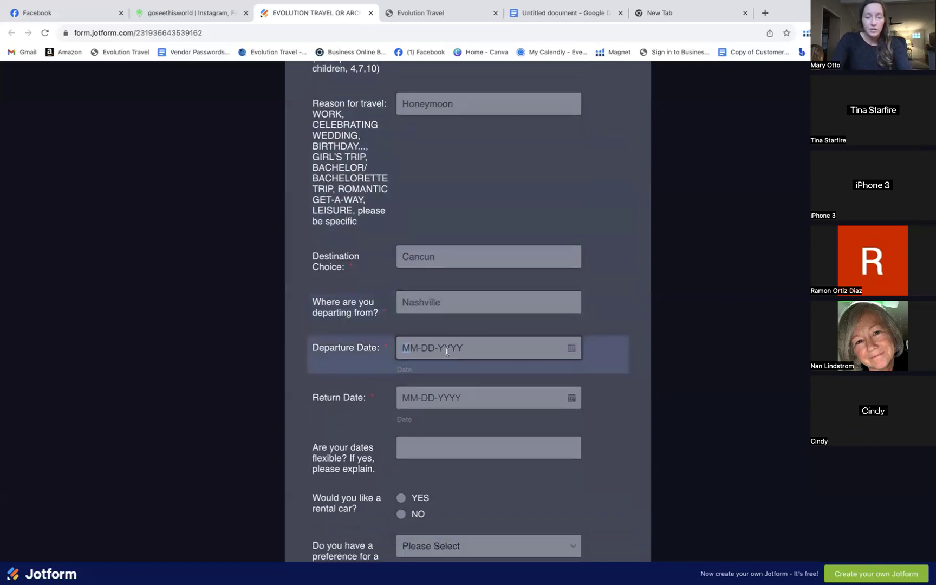
scroll(444, 348, "down", 6)
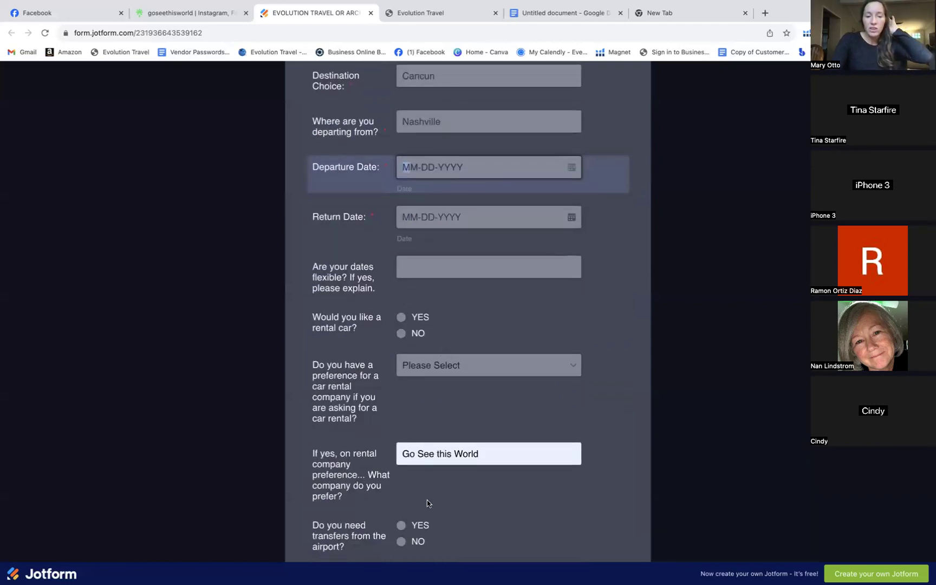
scroll(427, 500, "down", 5)
scroll(427, 501, "down", 7)
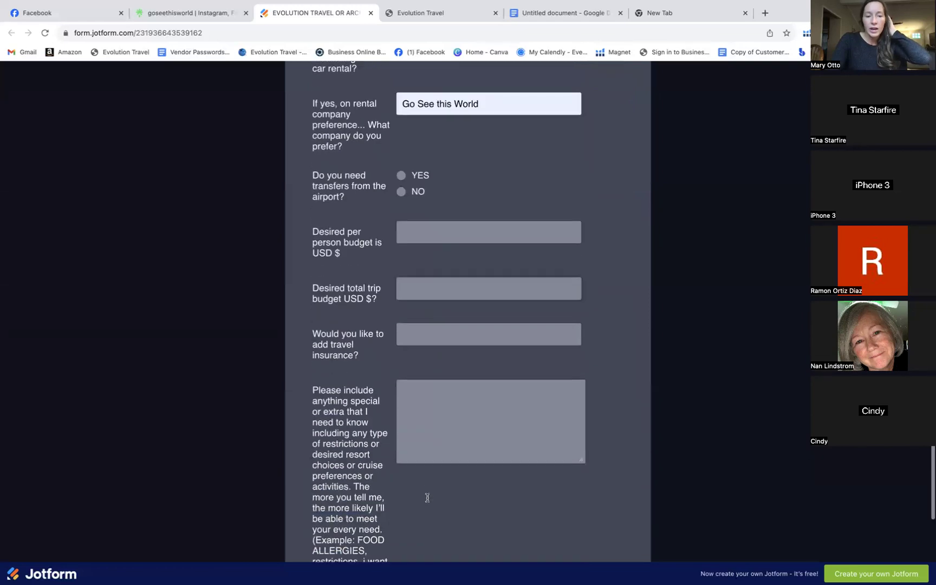
scroll(366, 436, "down", 10)
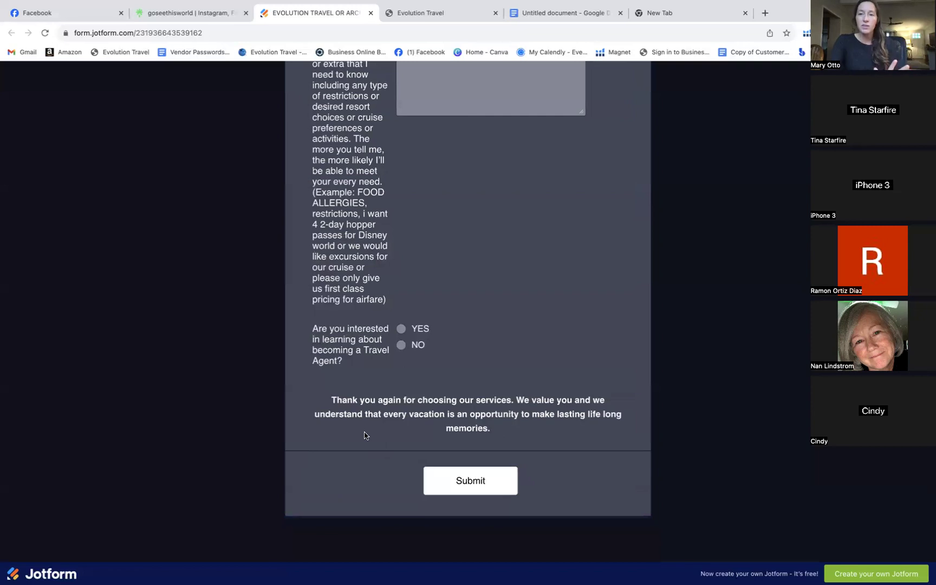
scroll(436, 268, "up", 3)
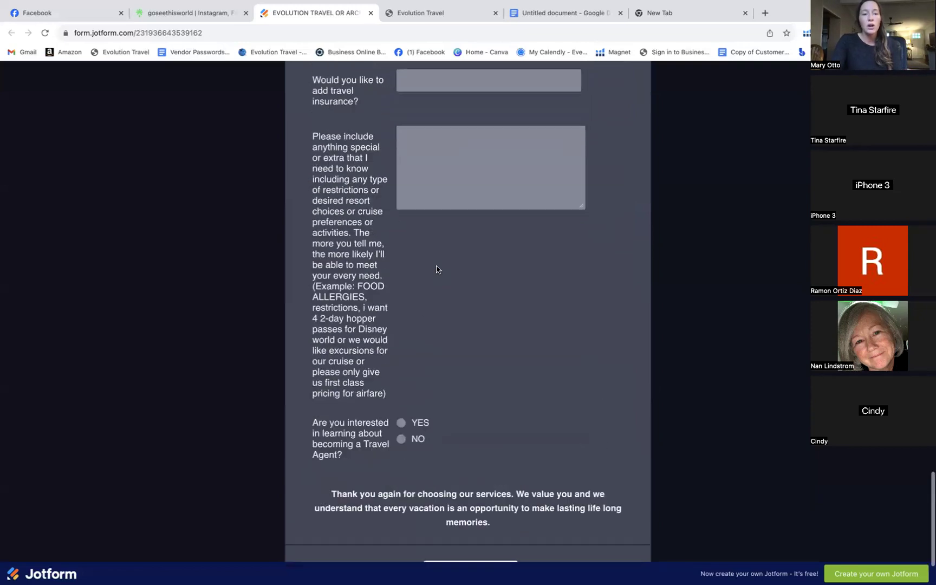
scroll(478, 168, "up", 7)
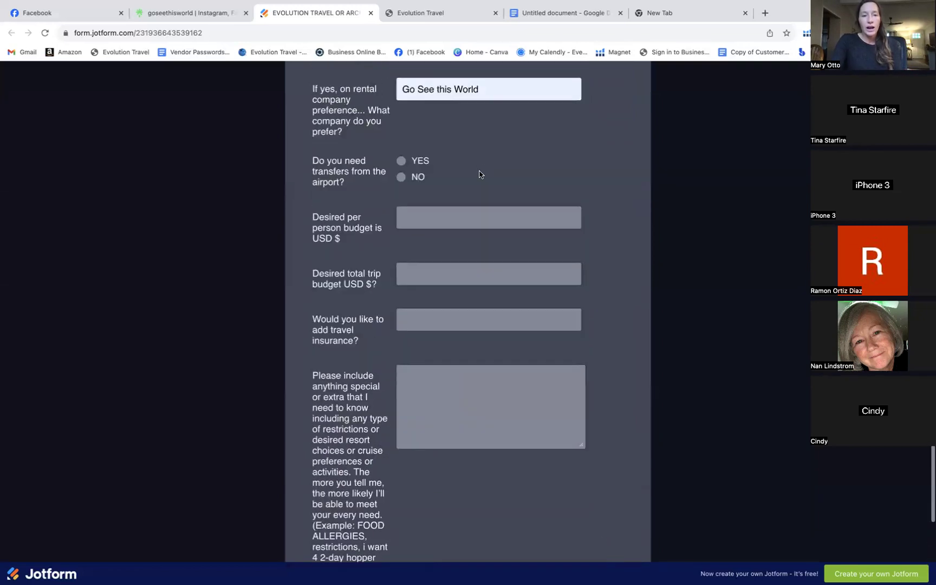
scroll(428, 195, "up", 1)
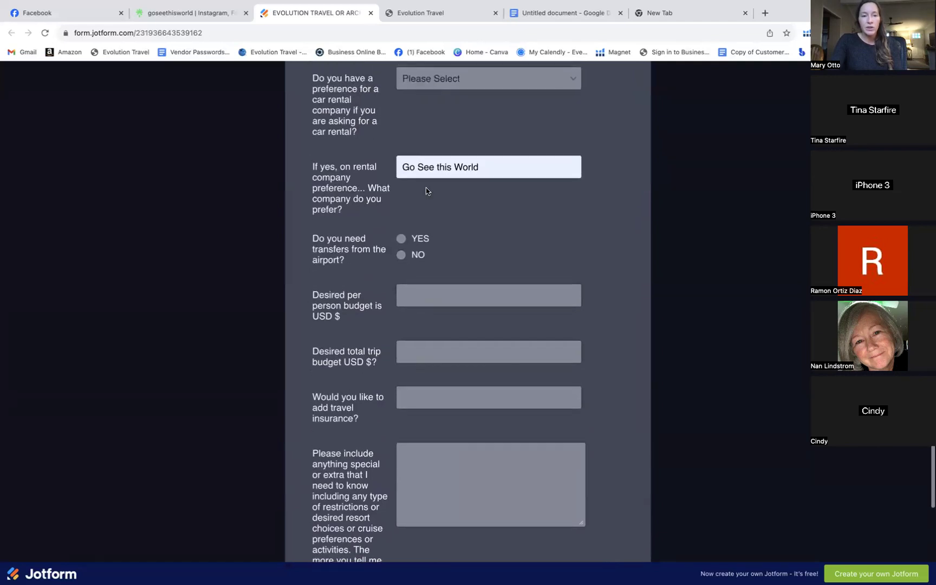
scroll(403, 243, "up", 2)
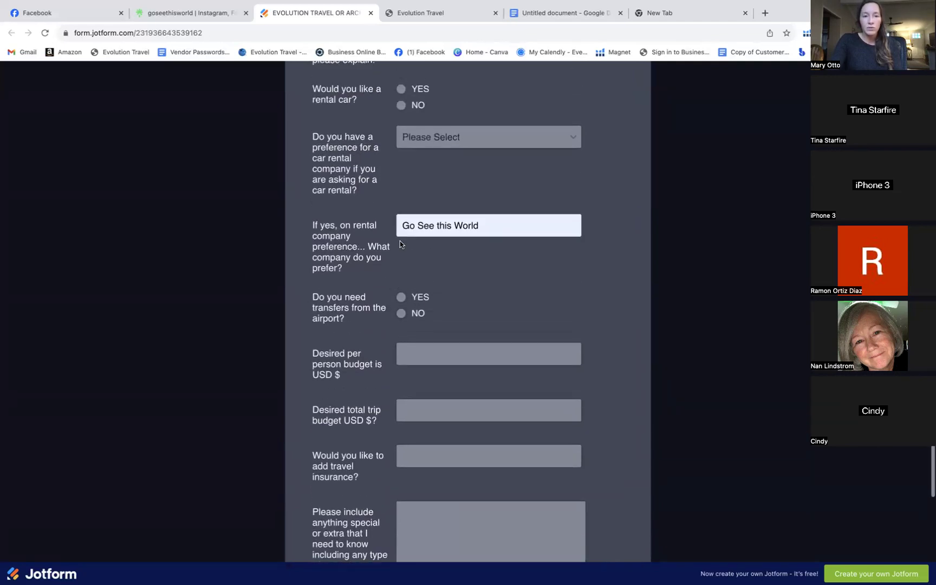
Clear 'Go See this World' from the rental company preference answer
left_click(500, 223)
key("ctrl+a")
key("BackSpace")
scroll(395, 247, "up", 1)
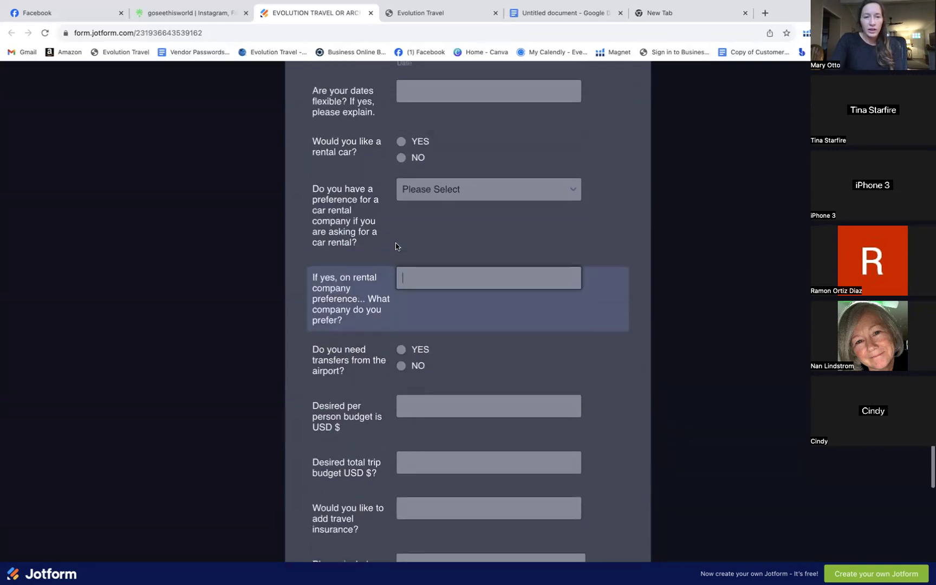
scroll(423, 241, "up", 1)
scroll(436, 153, "up", 3)
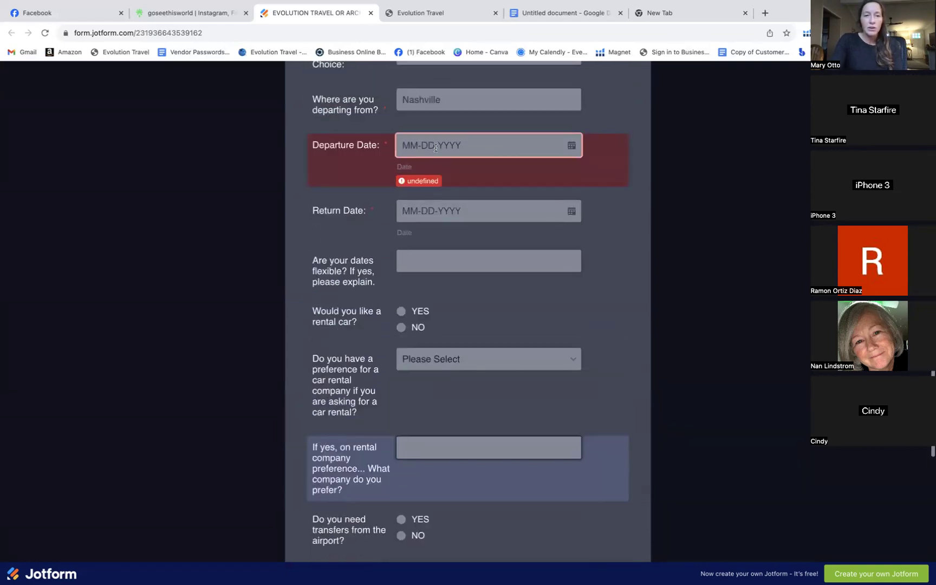
scroll(435, 147, "up", 1)
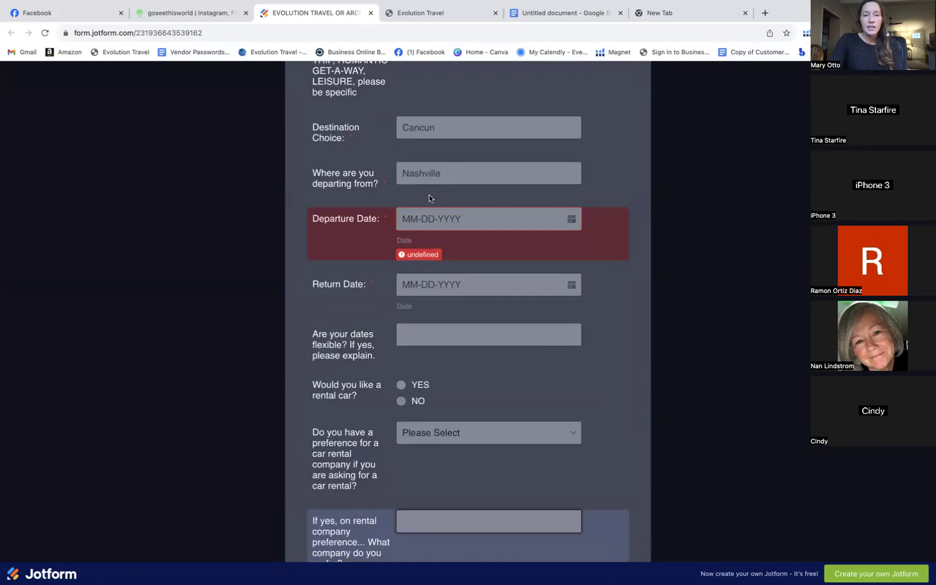
scroll(526, 322, "down", 1)
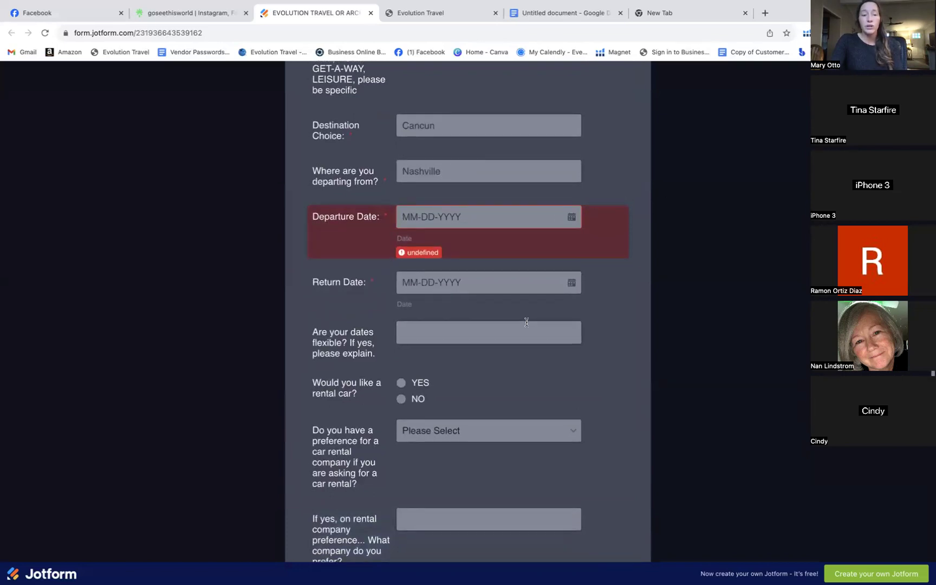
scroll(526, 323, "up", 5)
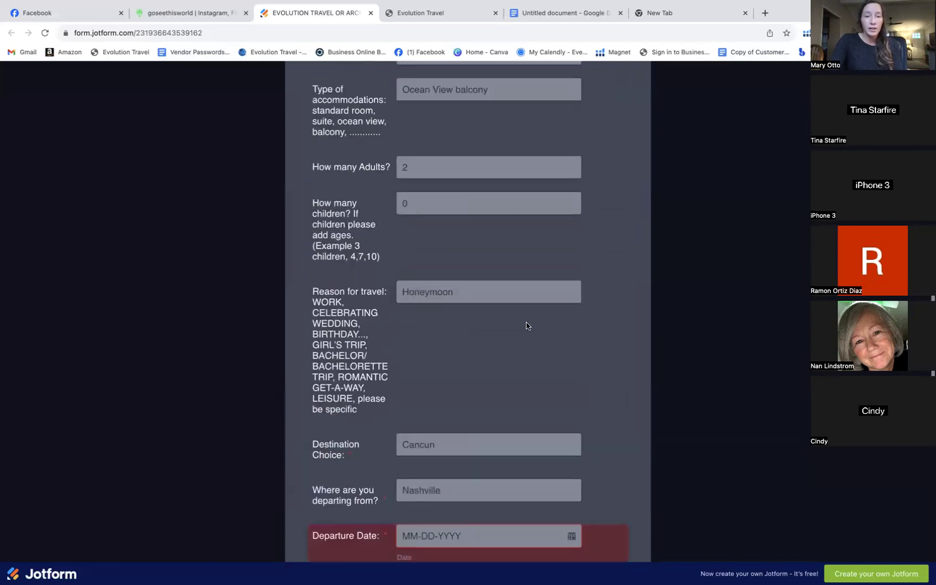
scroll(526, 325, "down", 10)
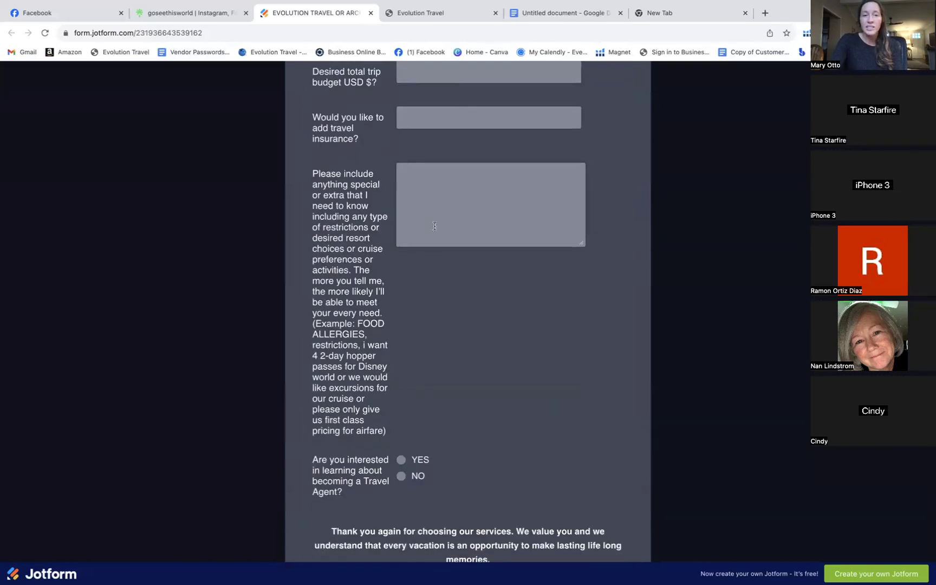
left_click(440, 199)
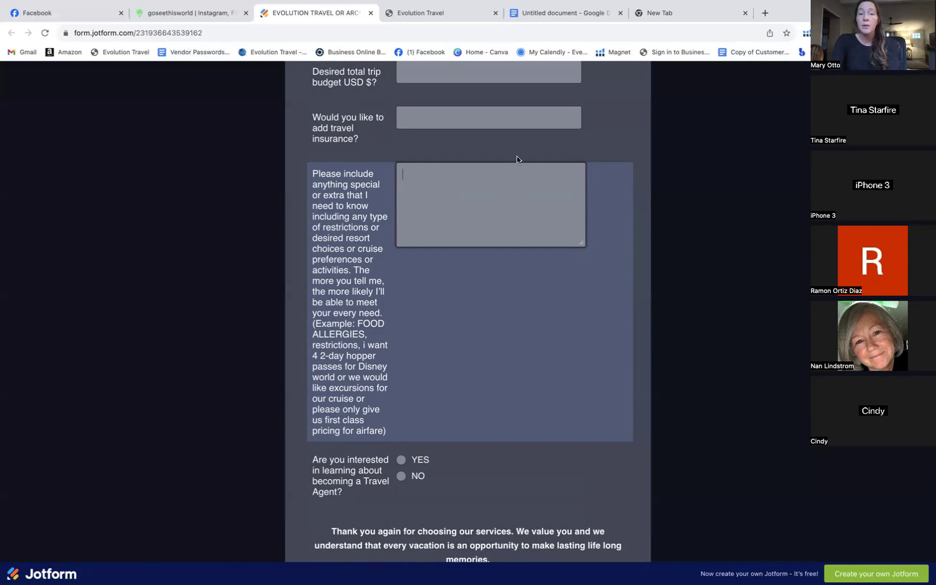
Review the filled quote form, then switch to the BOOKING PROCESS document
scroll(547, 185, "up", 1)
scroll(547, 185, "up", 10)
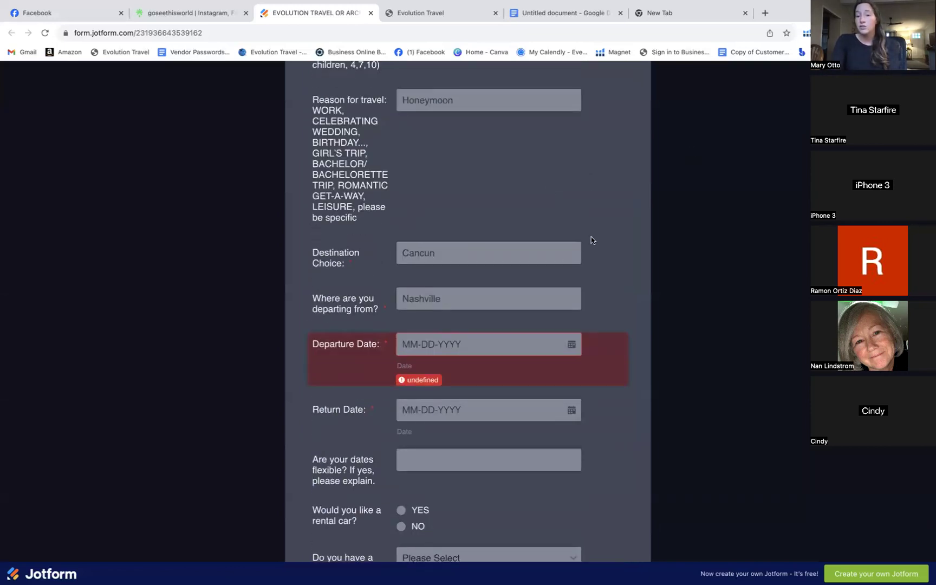
scroll(591, 239, "down", 2)
scroll(423, 438, "down", 12)
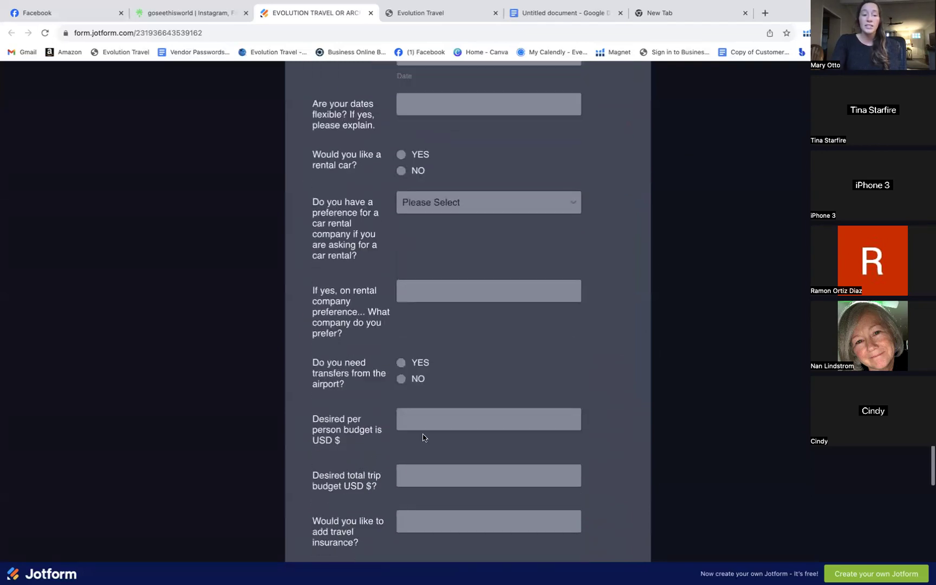
scroll(423, 438, "down", 5)
scroll(423, 436, "up", 9)
scroll(423, 435, "up", 10)
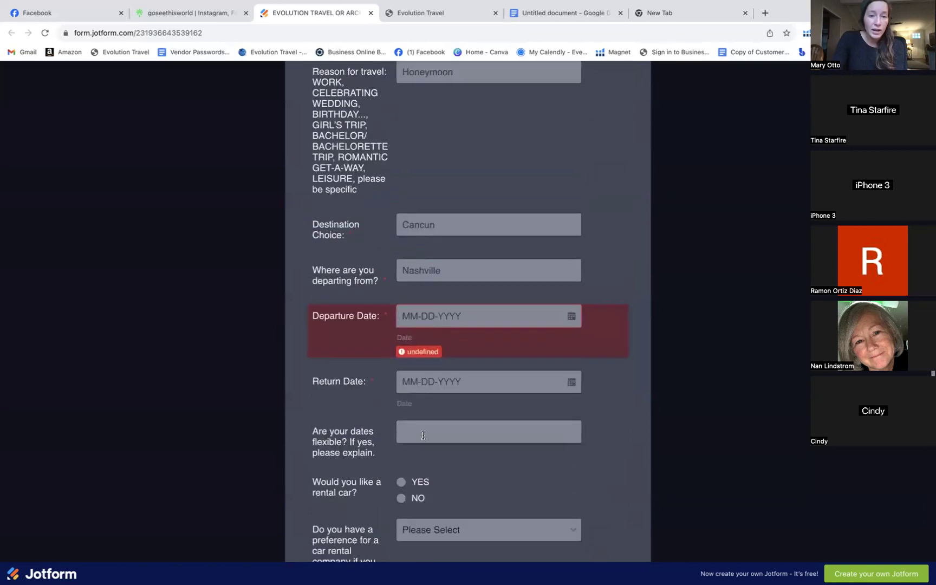
scroll(446, 356, "up", 8)
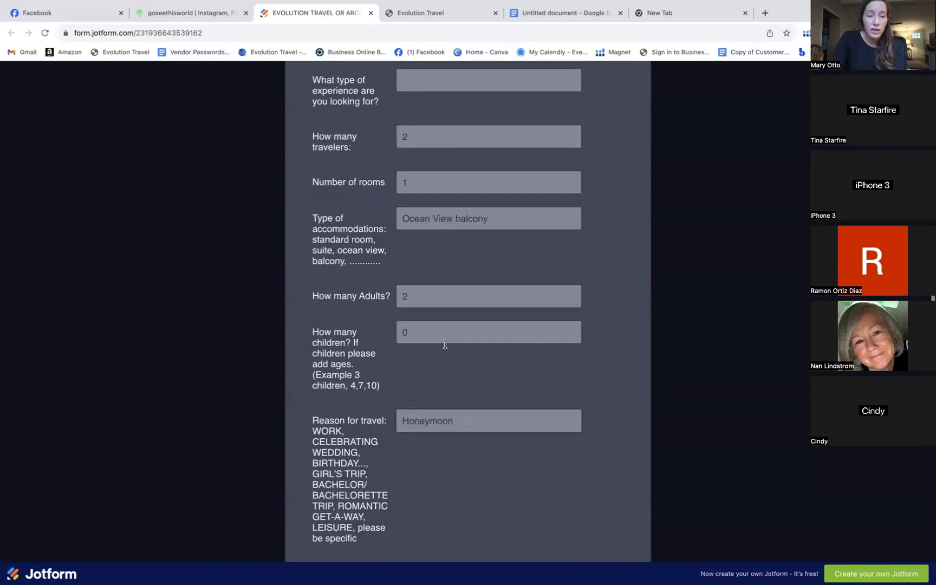
scroll(445, 344, "up", 4)
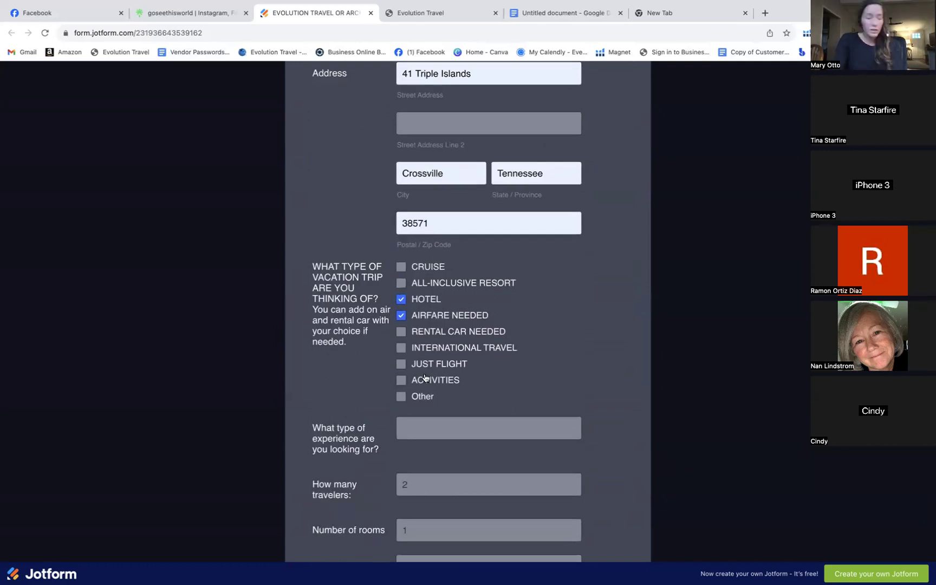
scroll(419, 368, "down", 1)
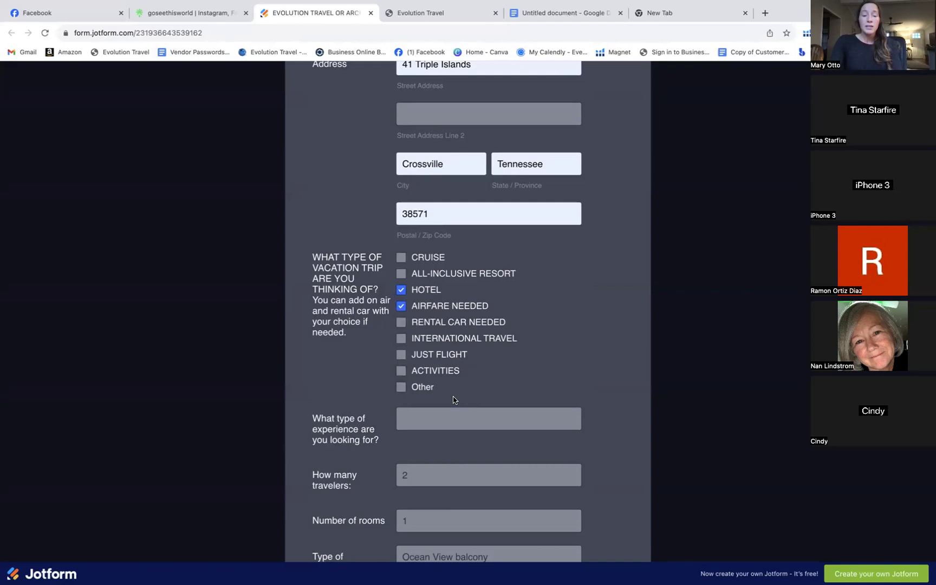
scroll(454, 400, "down", 3)
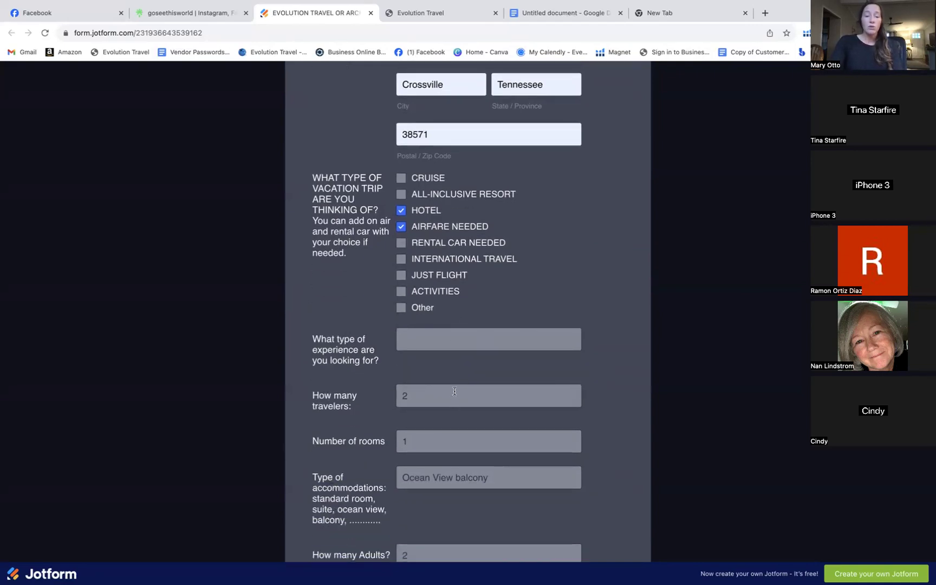
scroll(497, 368, "down", 15)
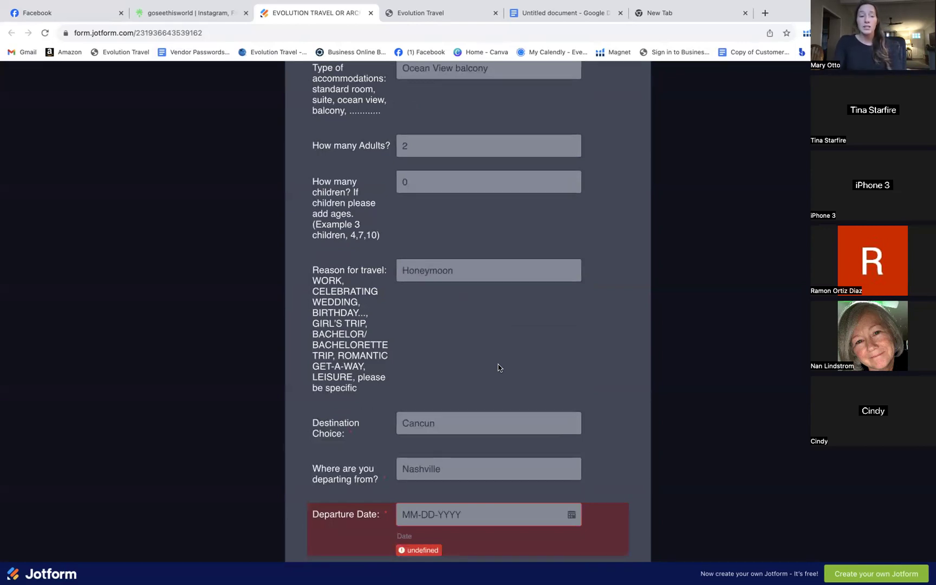
scroll(498, 368, "up", 14)
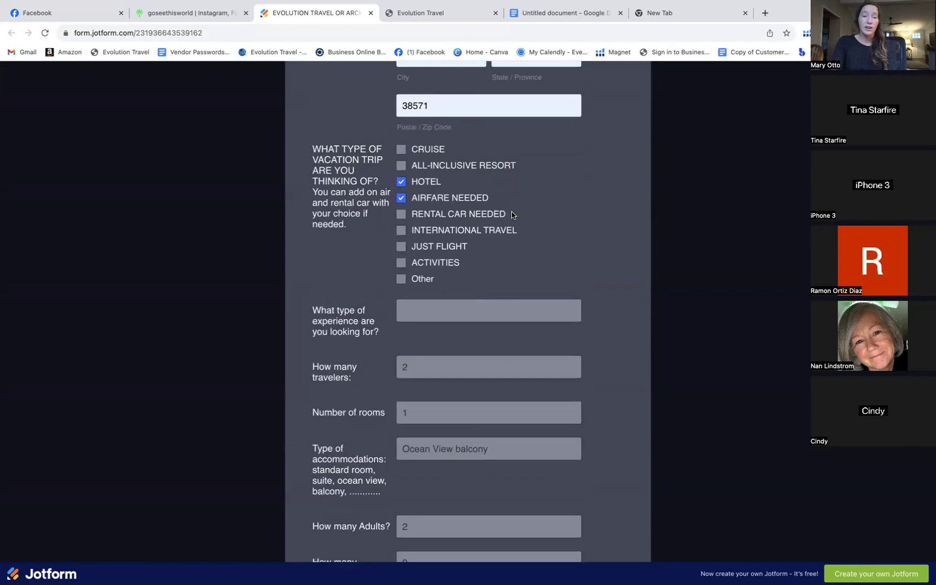
scroll(512, 213, "up", 2)
scroll(512, 211, "up", 2)
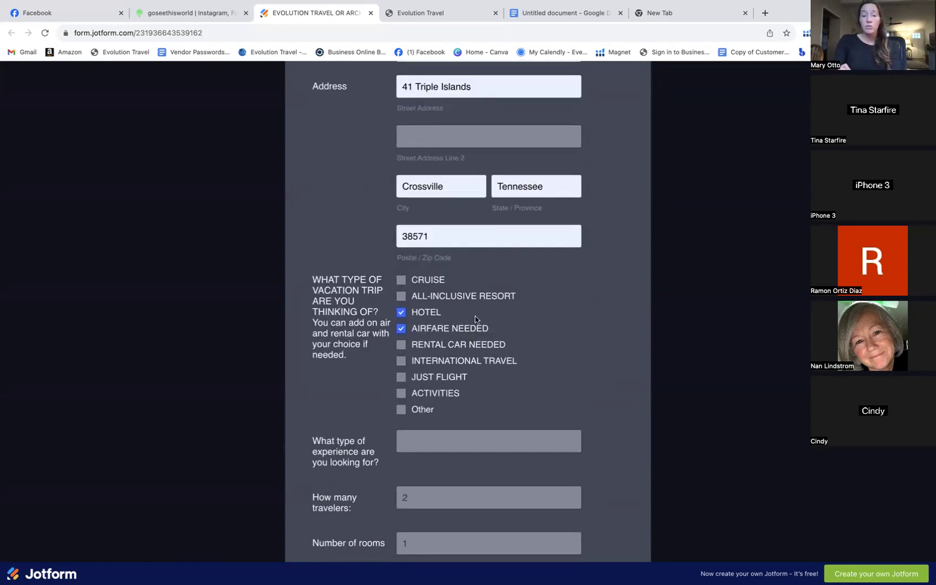
scroll(531, 293, "up", 2)
scroll(530, 280, "up", 10)
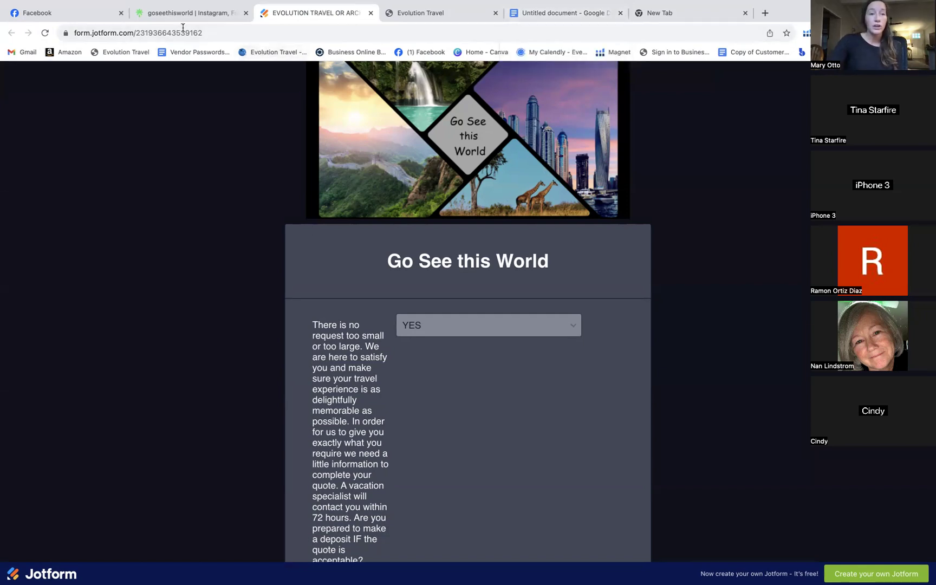
left_click(570, 15)
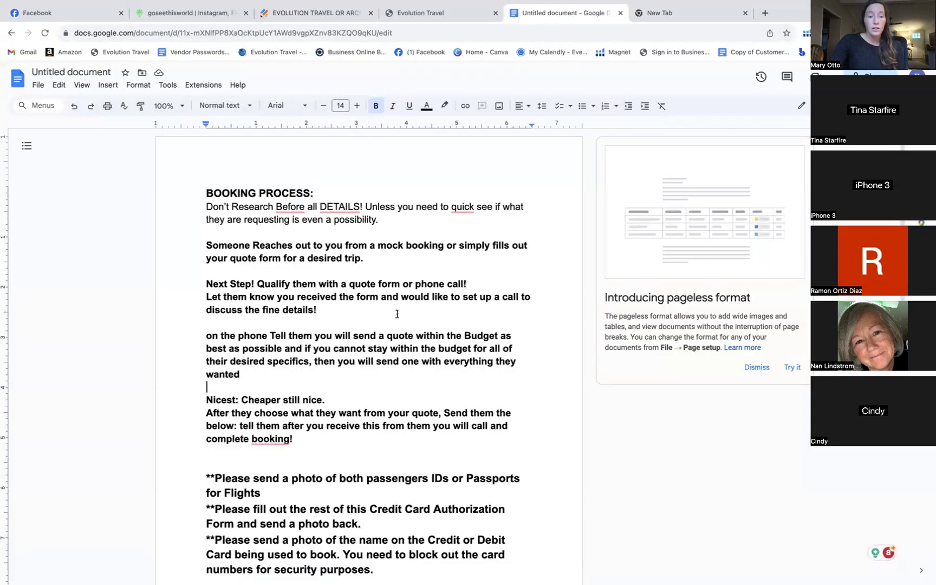
Select the paragraphs requesting passenger IDs, the card authorization form and the card photo
scroll(397, 313, "down", 4)
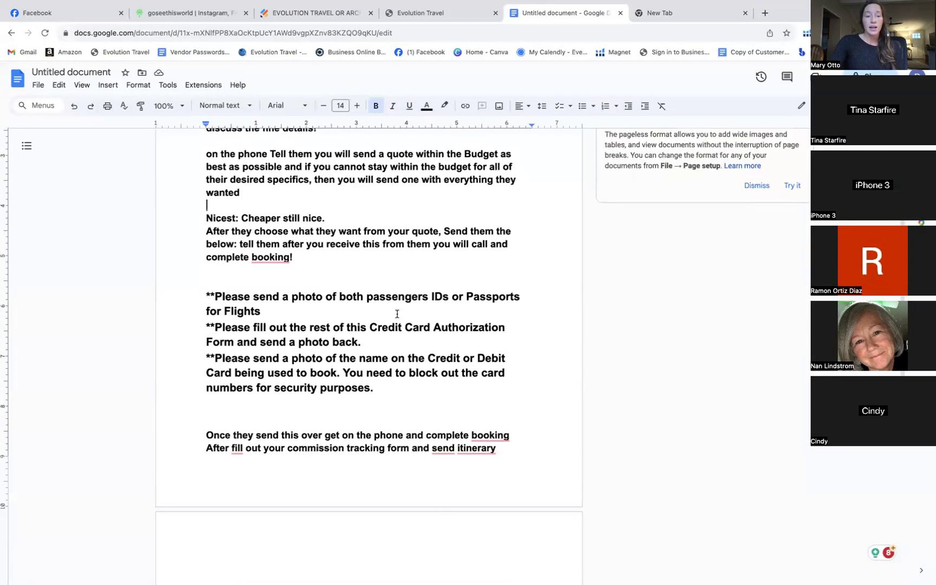
left_click_drag(201, 232, 442, 341)
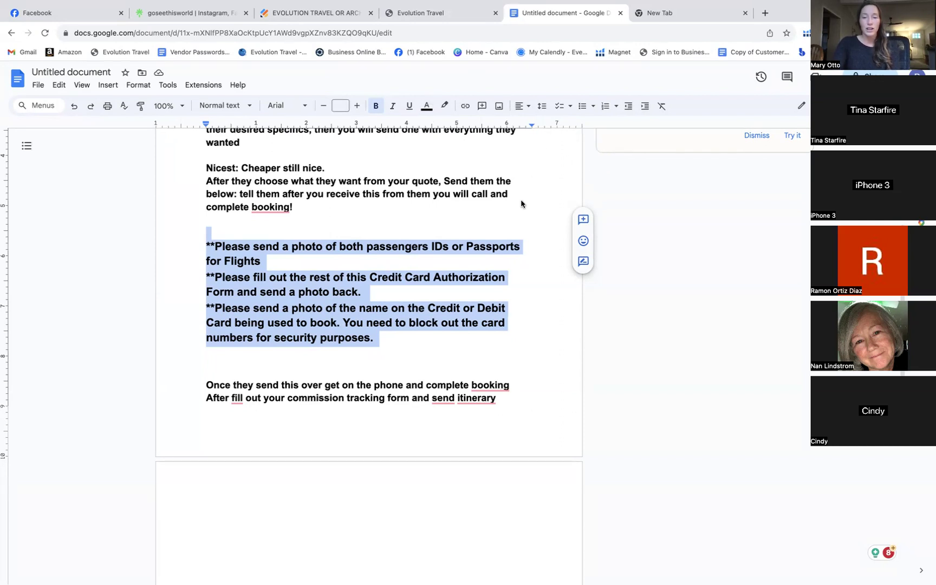
scroll(337, 191, "up", 5)
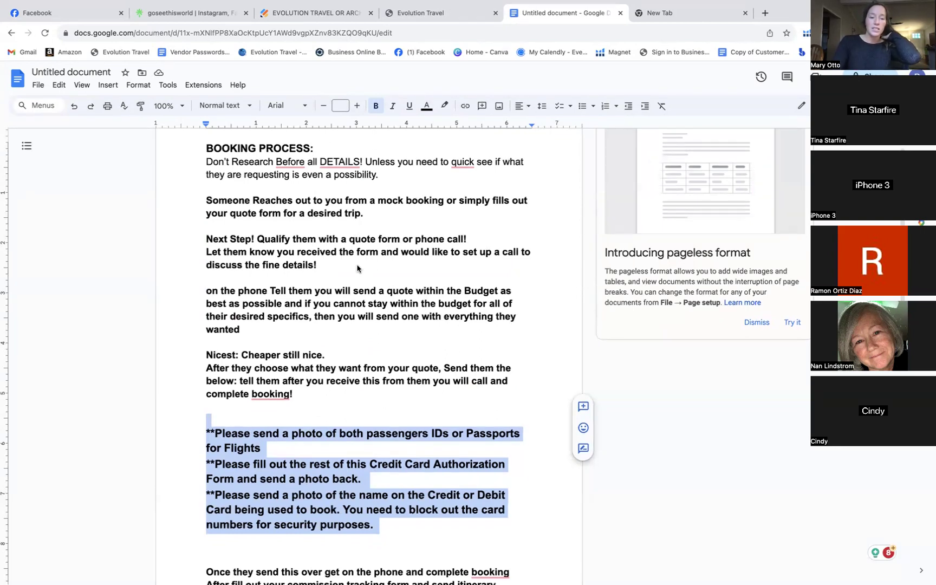
scroll(357, 267, "down", 1)
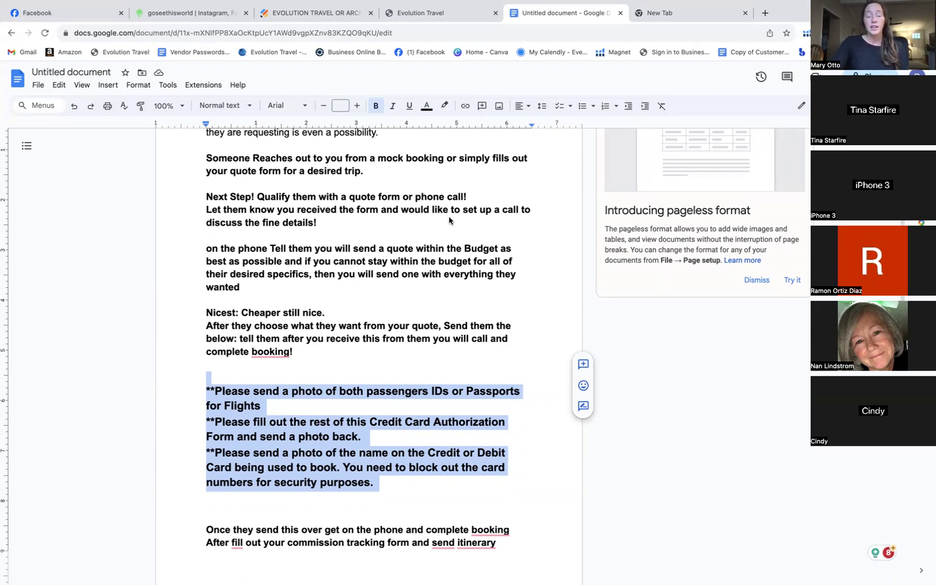
scroll(449, 216, "up", 2)
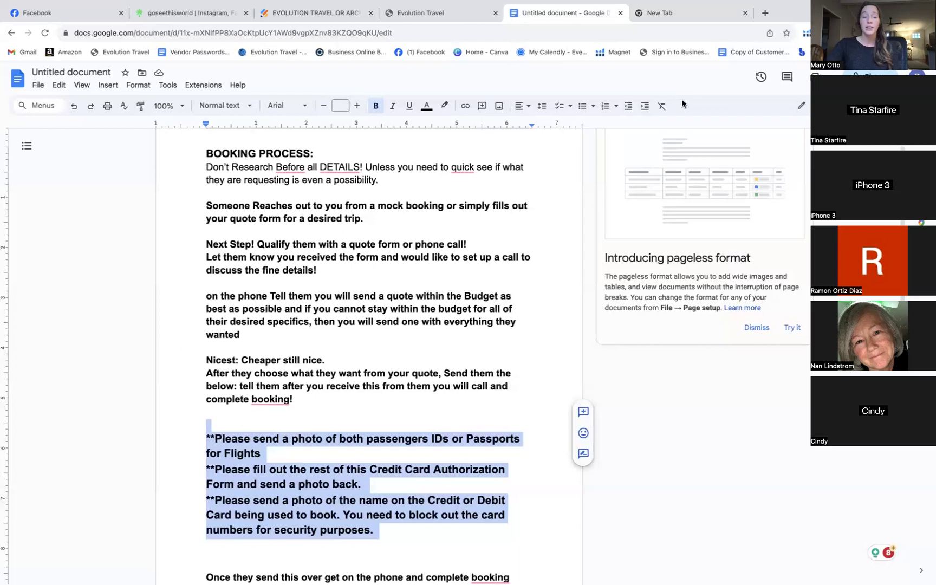
scroll(503, 254, "down", 1)
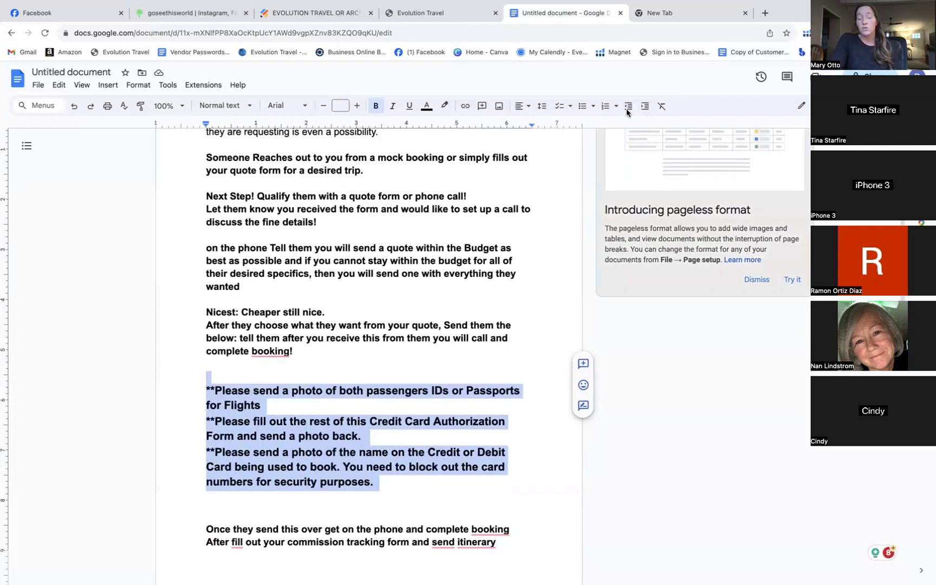
scroll(368, 163, "up", 1)
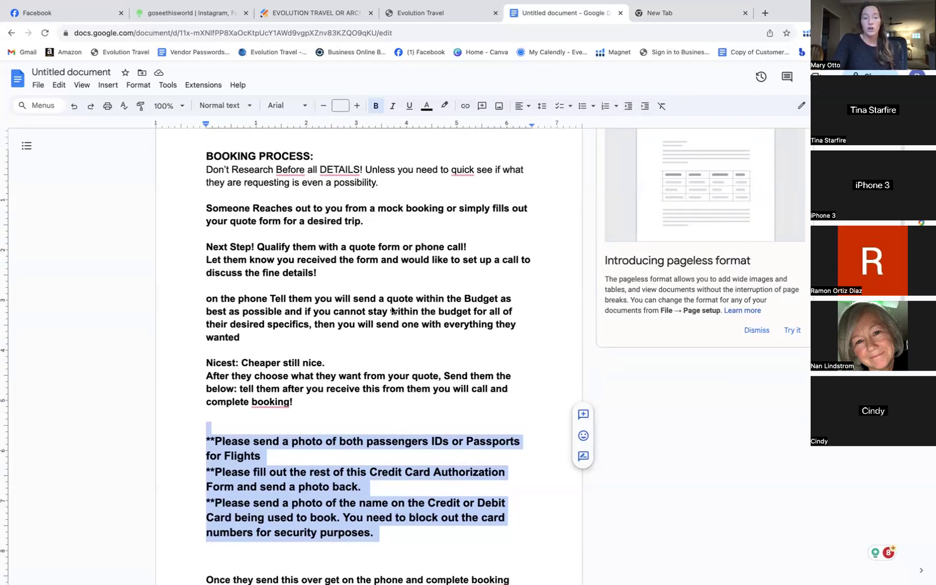
scroll(392, 310, "down", 2)
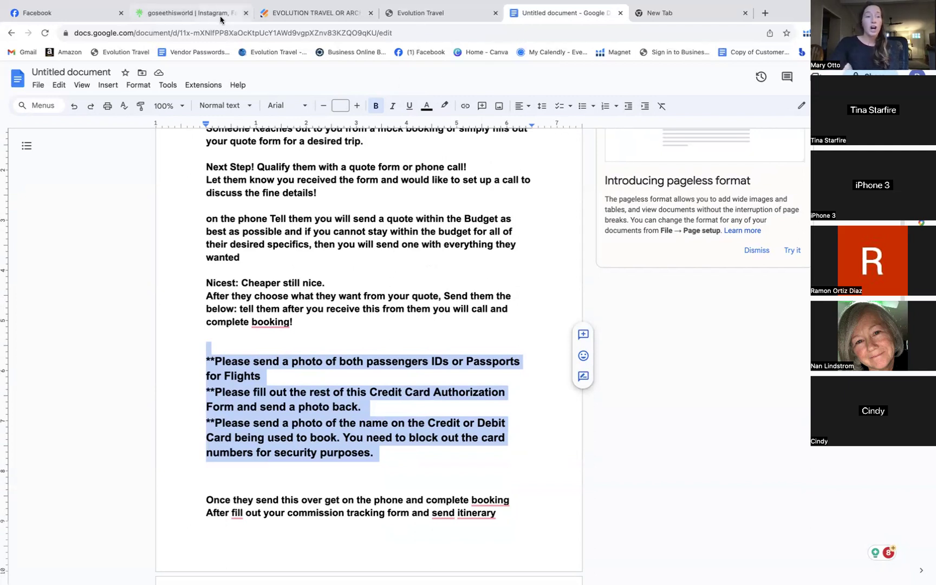
Expand and read the Riverwalk anniversary-trip caption ($845 PP), then return to the document
left_click(90, 13)
scroll(409, 266, "down", 10)
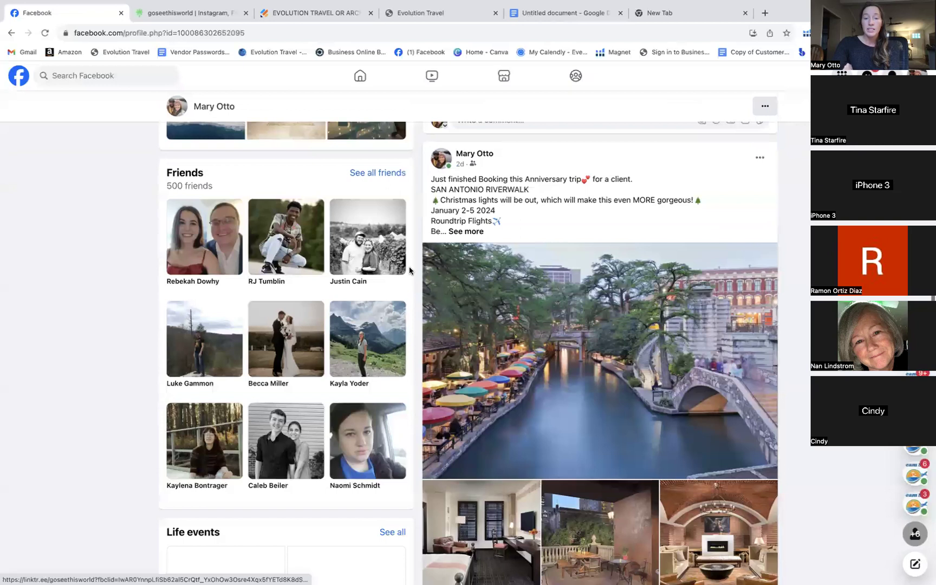
scroll(408, 266, "down", 3)
scroll(409, 266, "up", 5)
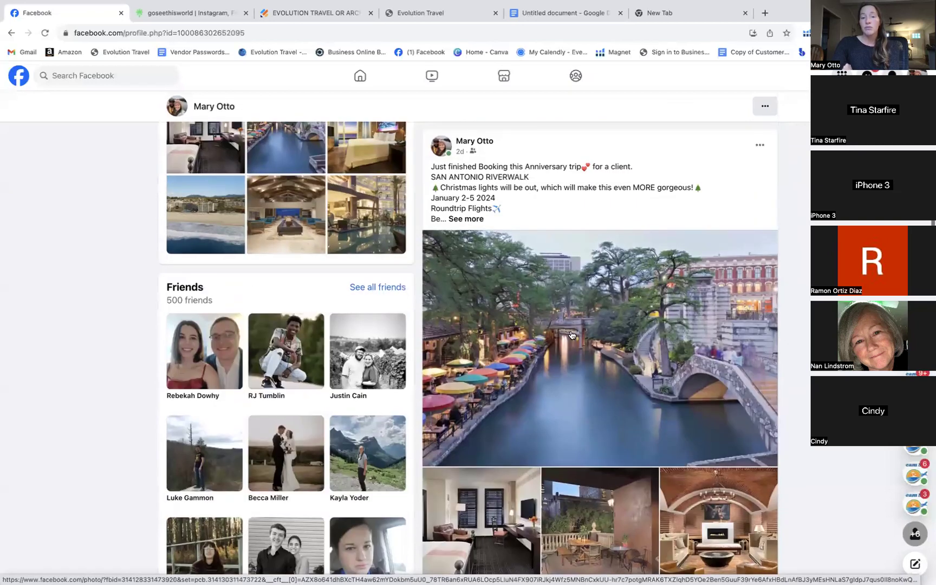
left_click(470, 219)
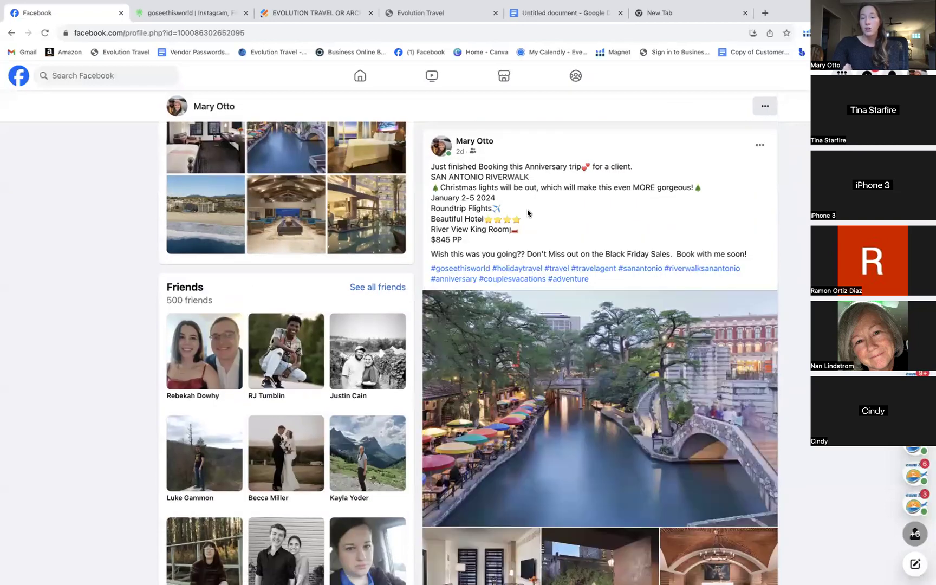
left_click_drag(420, 168, 544, 282)
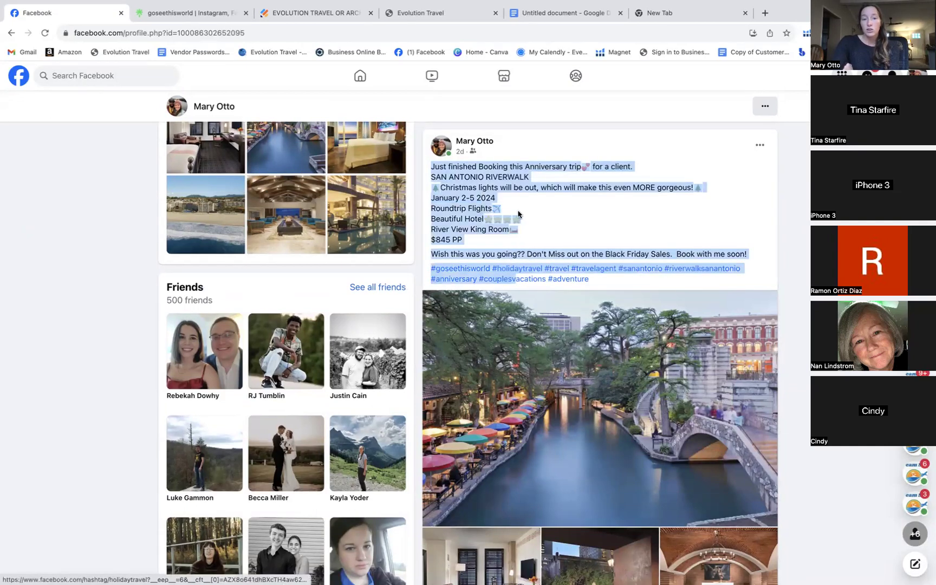
left_click(590, 248)
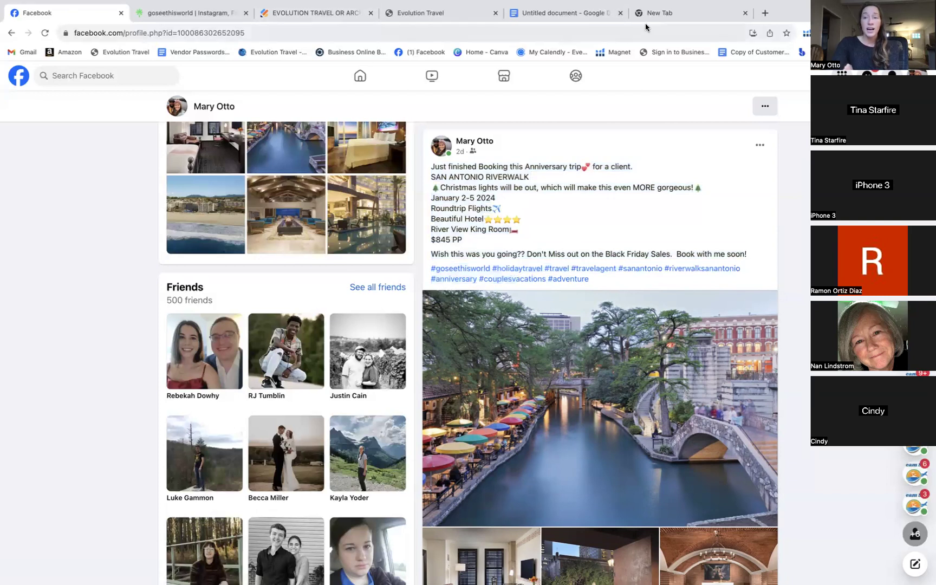
left_click(564, 12)
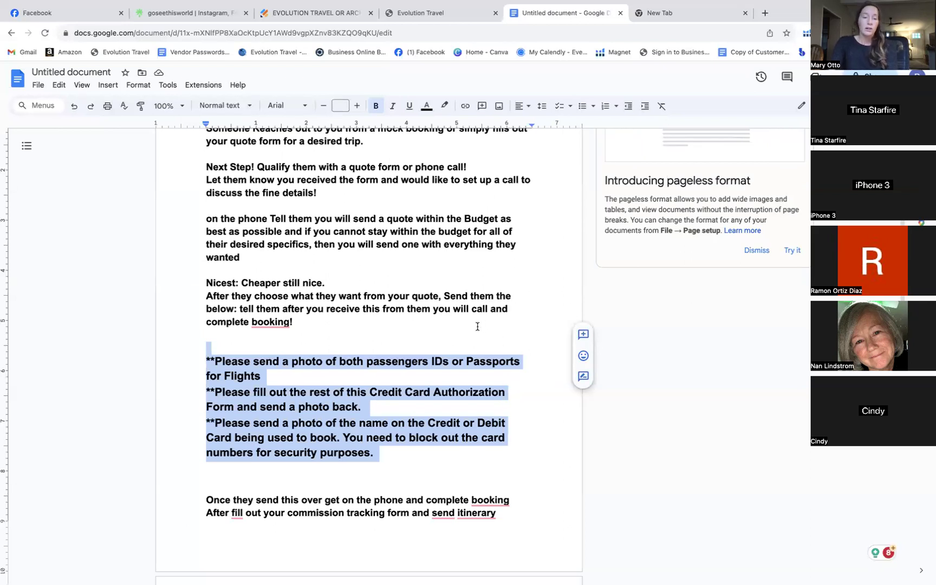
Scroll through the booking-process checklist, then return to the Riverwalk post on Facebook
scroll(477, 326, "down", 2)
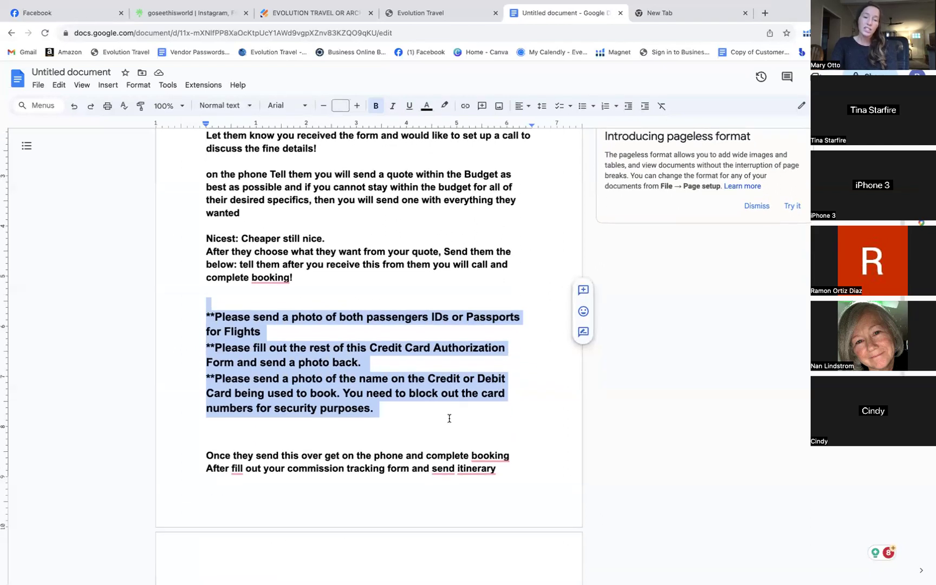
scroll(448, 418, "down", 2)
scroll(444, 401, "up", 9)
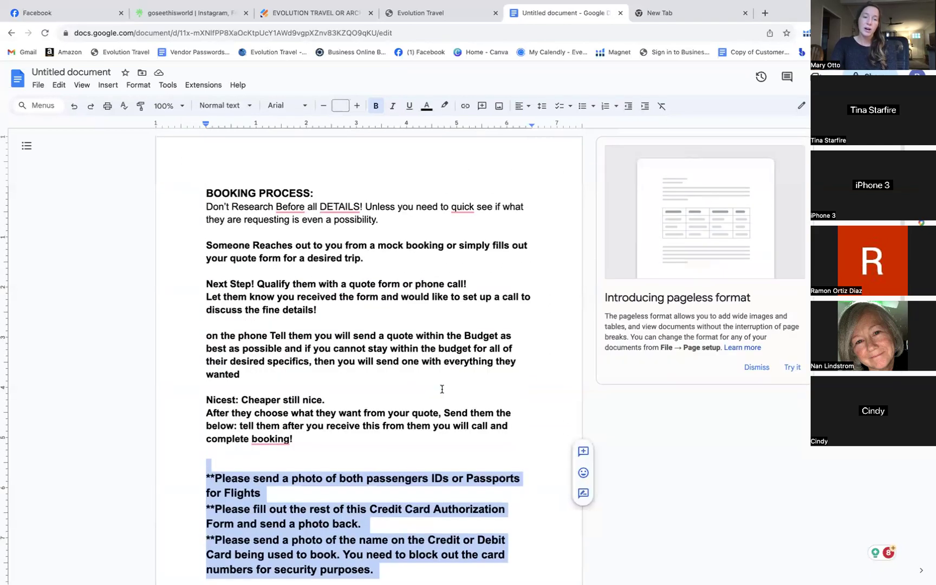
scroll(442, 389, "down", 4)
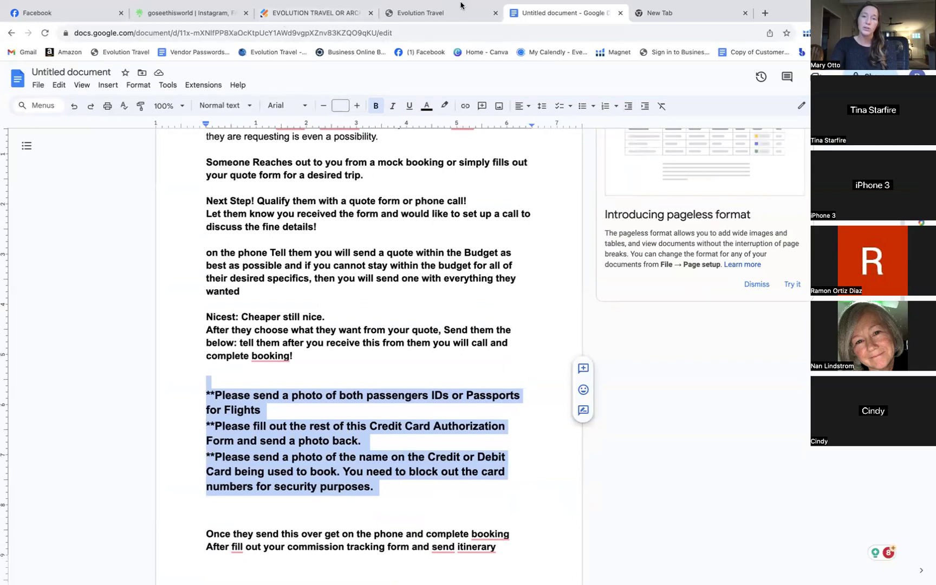
mouse_move(694, 33)
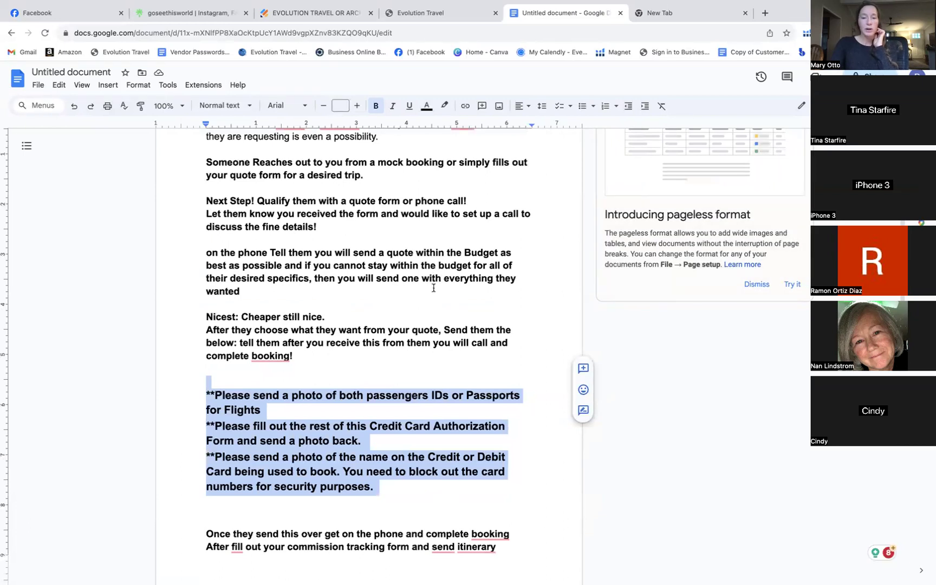
scroll(435, 297, "up", 2)
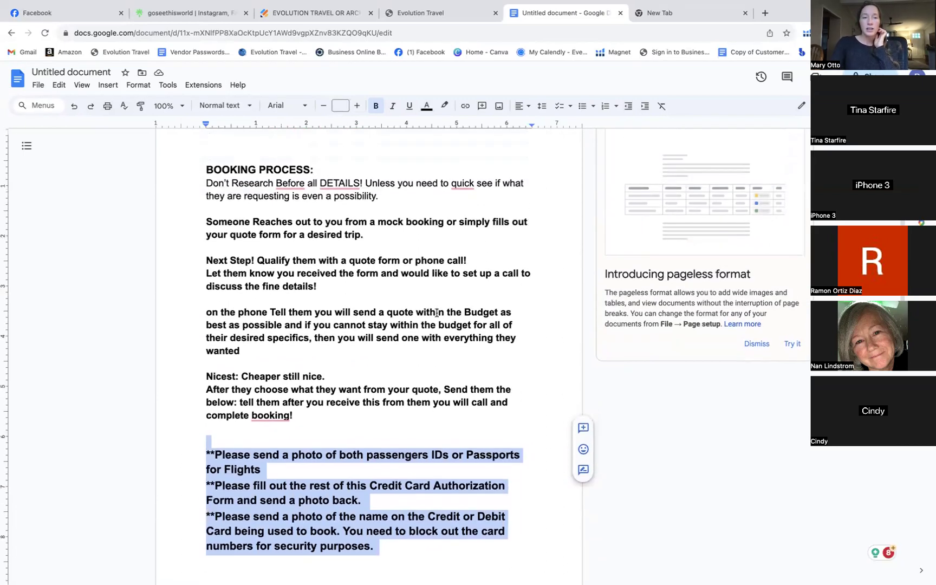
scroll(437, 313, "up", 1)
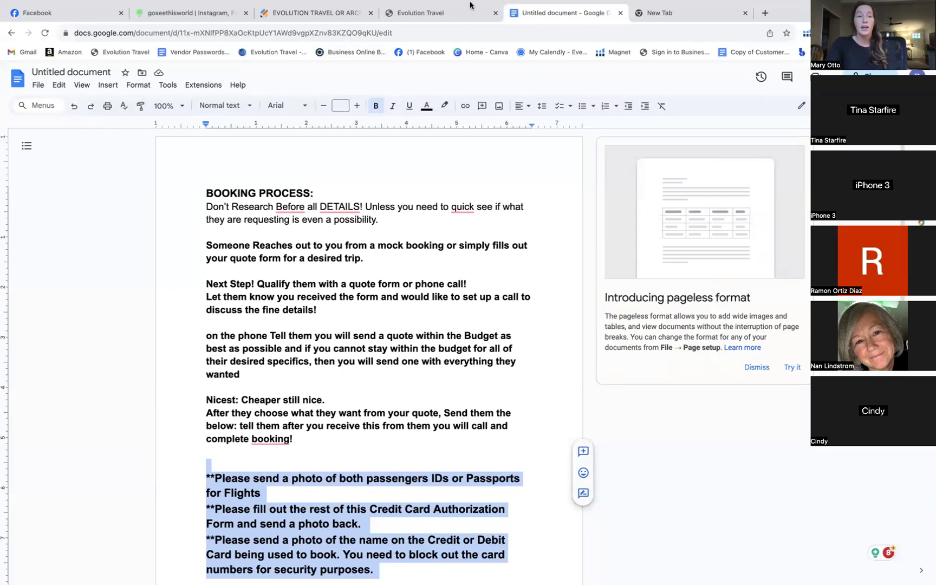
mouse_move(470, 4)
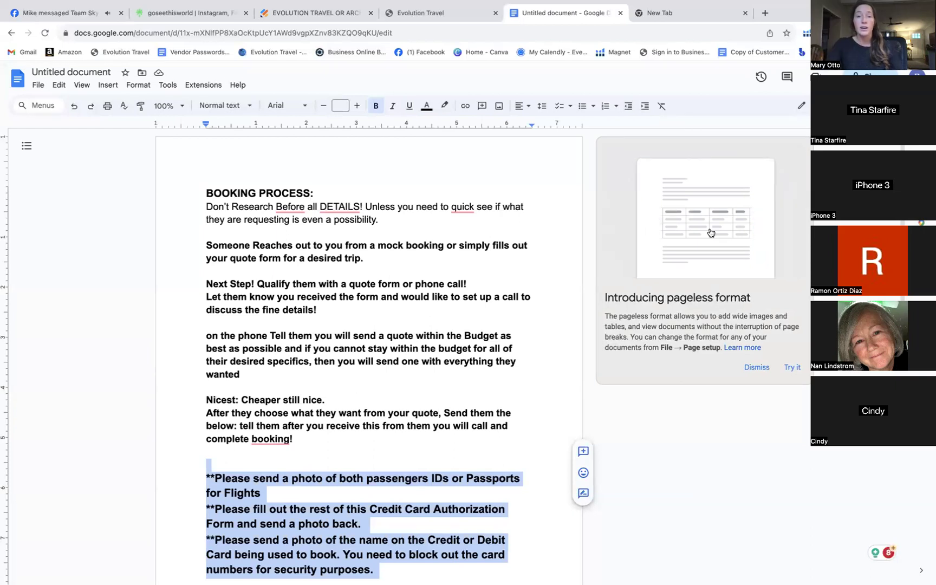
left_click(55, 15)
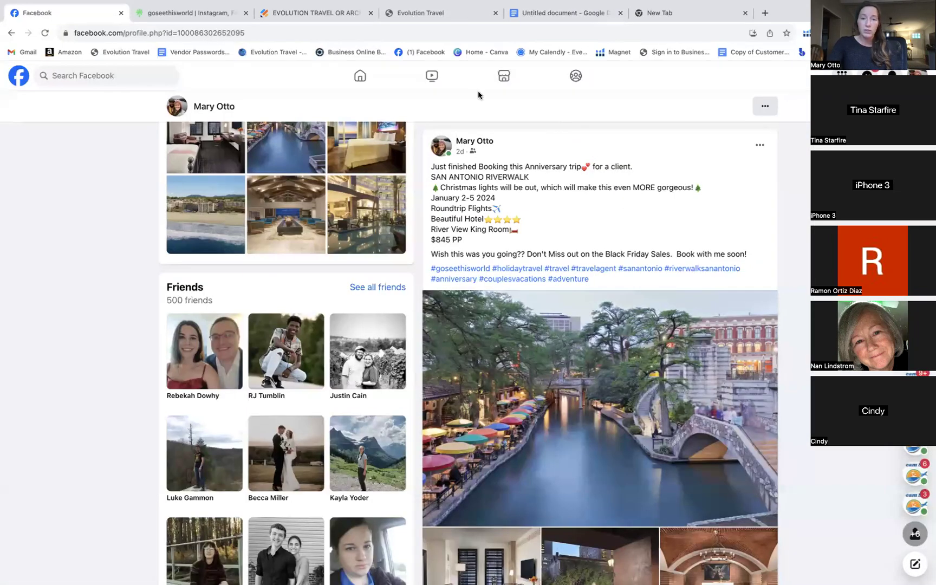
Close the Facebook tab and bring the Untitled booking-process document back up
left_click(121, 13)
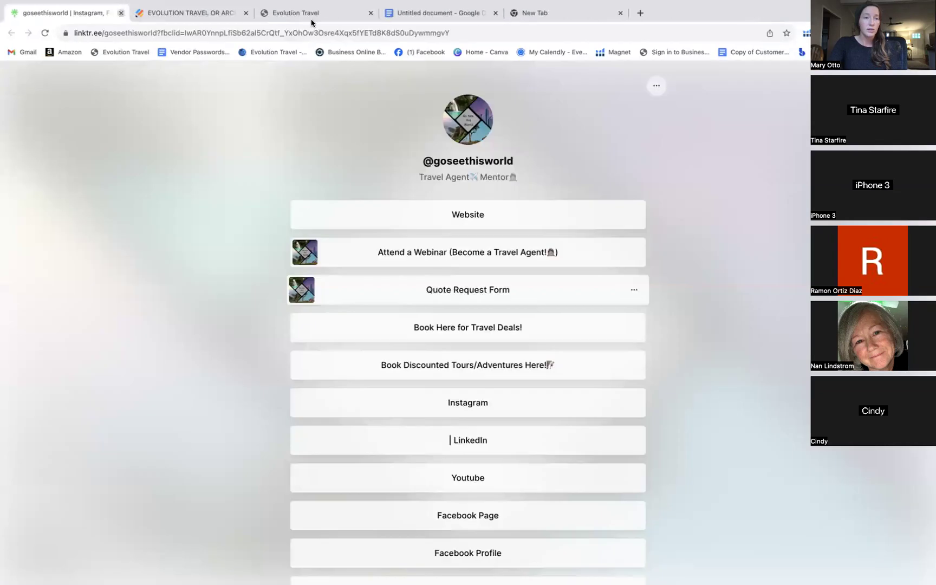
left_click(561, 12)
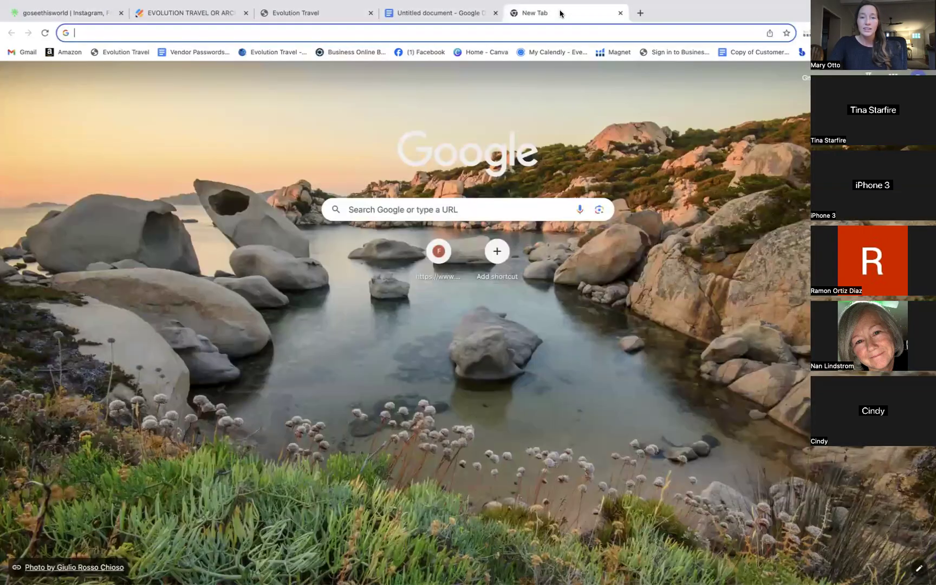
left_click(403, 13)
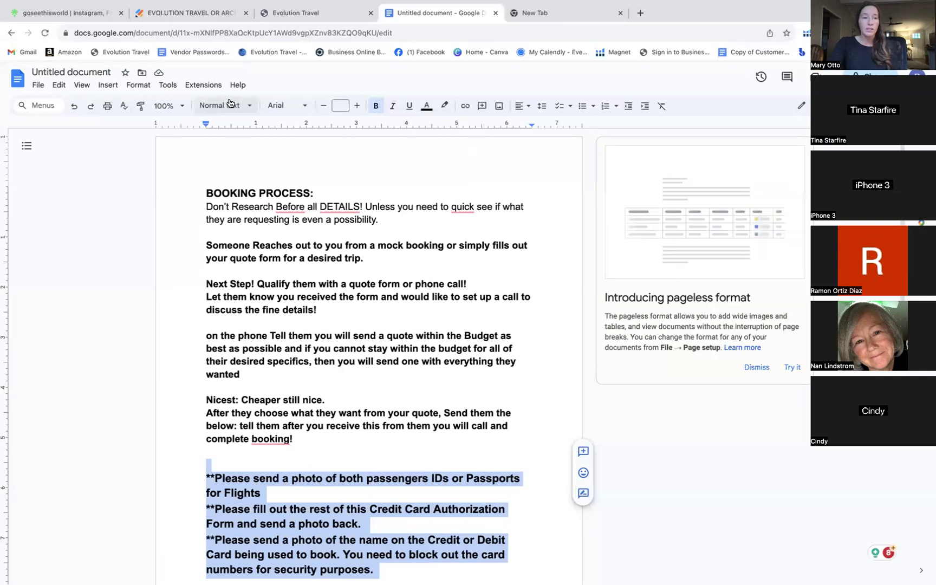
Copy the BOOKING PROCESS document's URL from the address bar
double_click(197, 34)
left_click(197, 35)
right_click(197, 35)
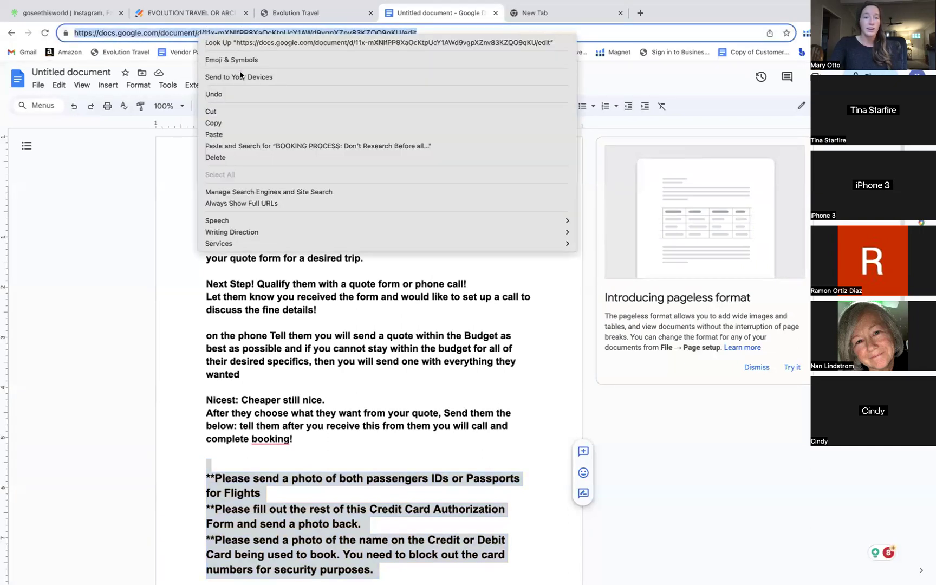
left_click(226, 123)
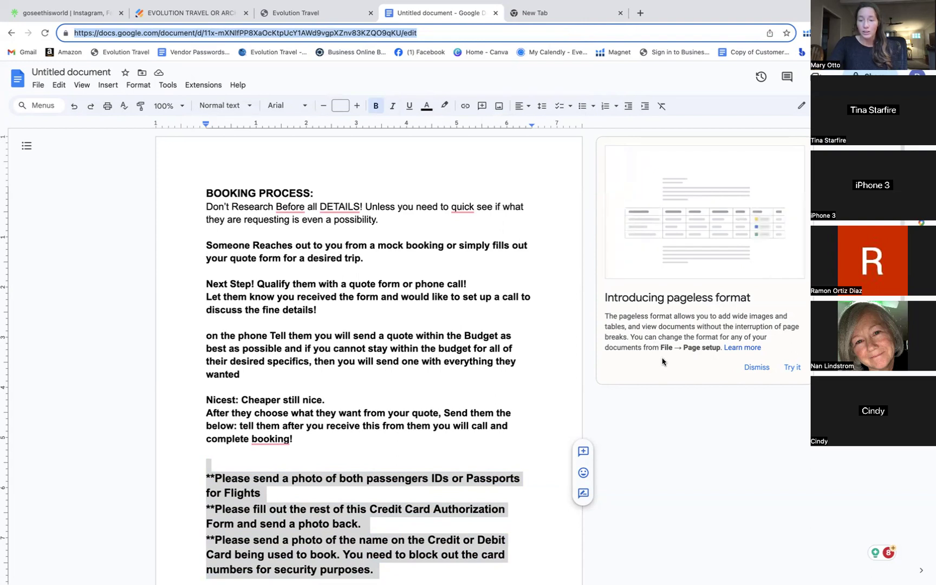
scroll(482, 276, "down", 5)
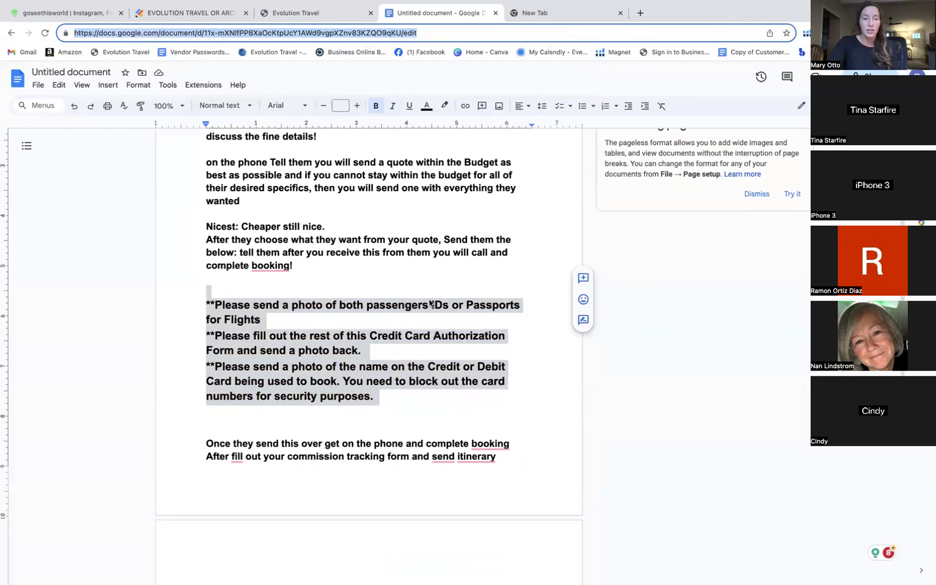
scroll(433, 298, "up", 4)
scroll(430, 302, "up", 1)
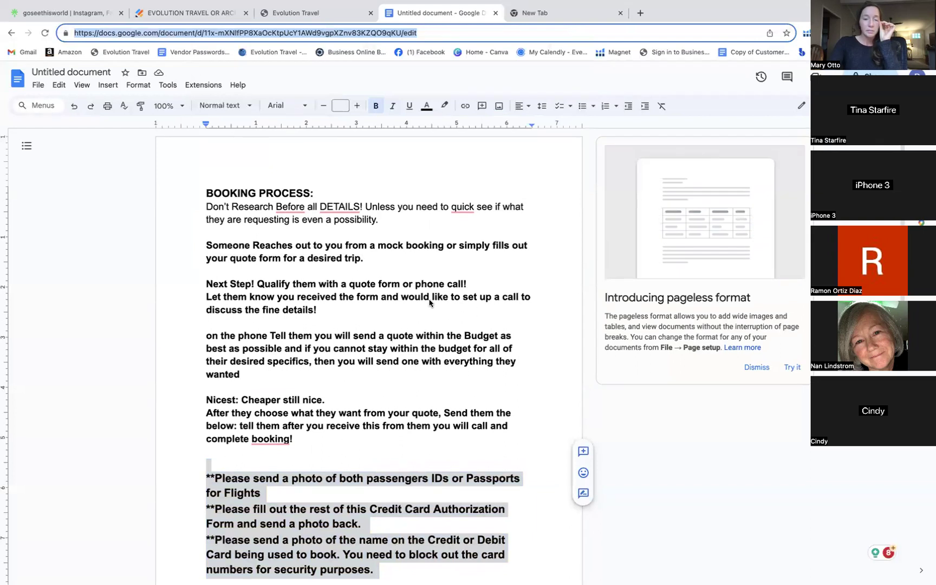